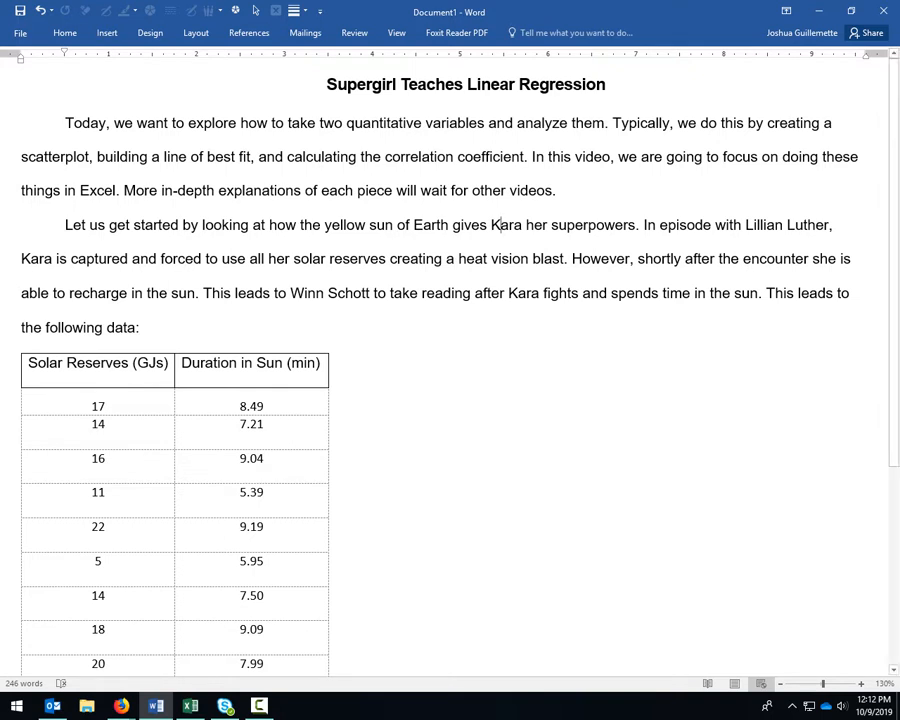
Read through the introductory paragraph on analyzing two quantitative variables, highlighting its sentences as they are covered
left_click_drag(65, 123, 860, 157)
left_click(648, 123)
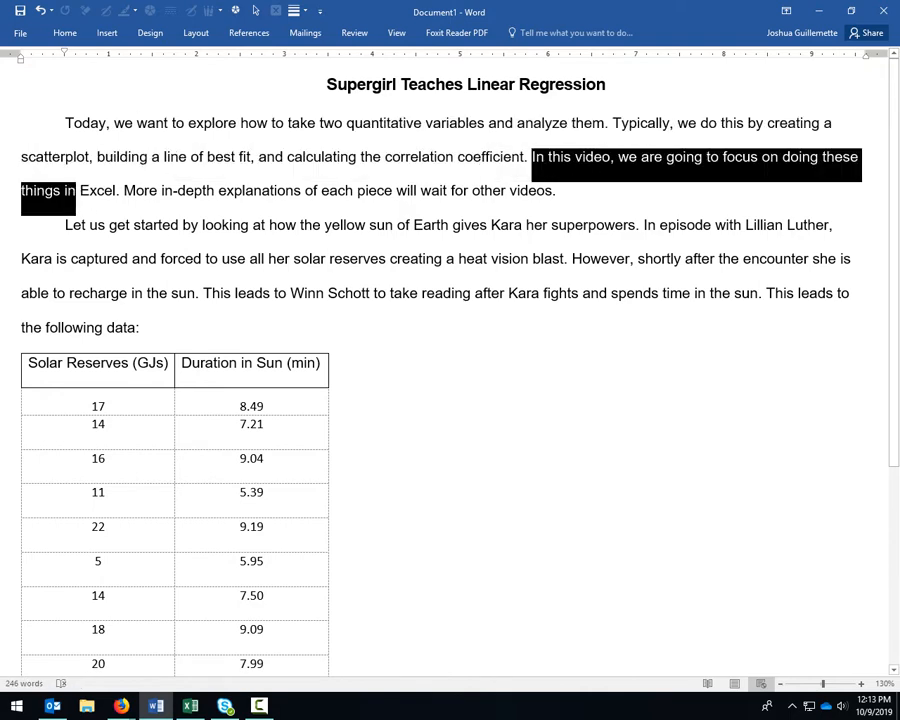
left_click_drag(74, 190, 123, 190)
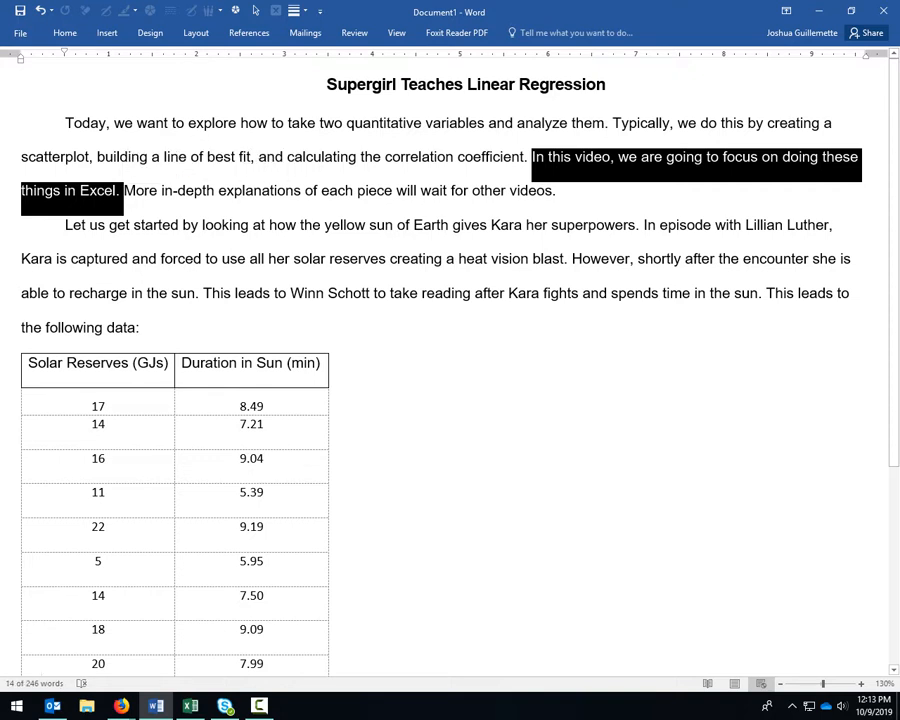
left_click_drag(124, 190, 450, 192)
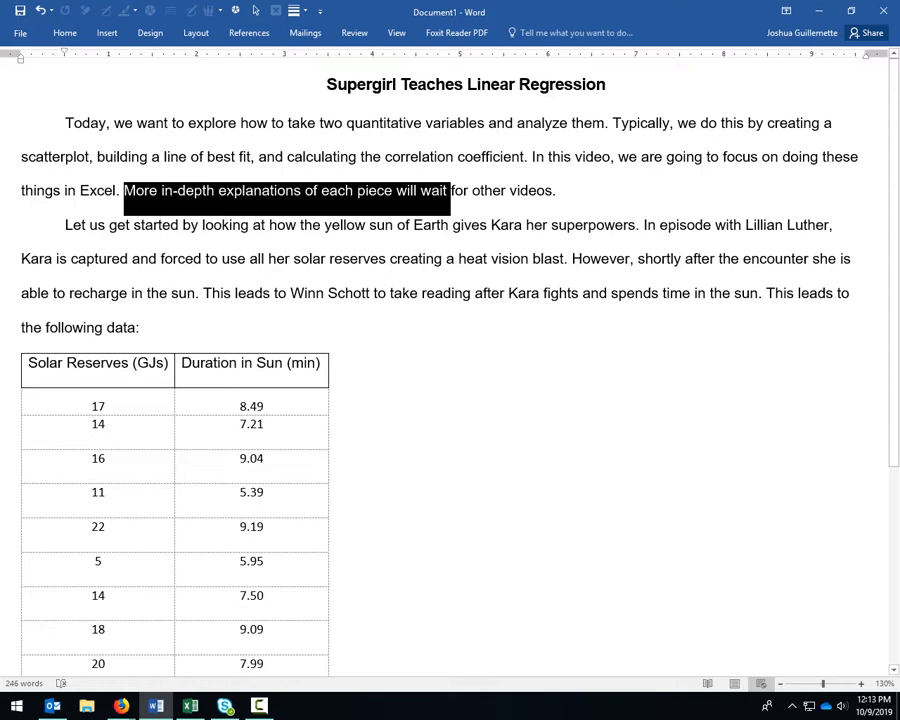
left_click_drag(450, 192, 558, 192)
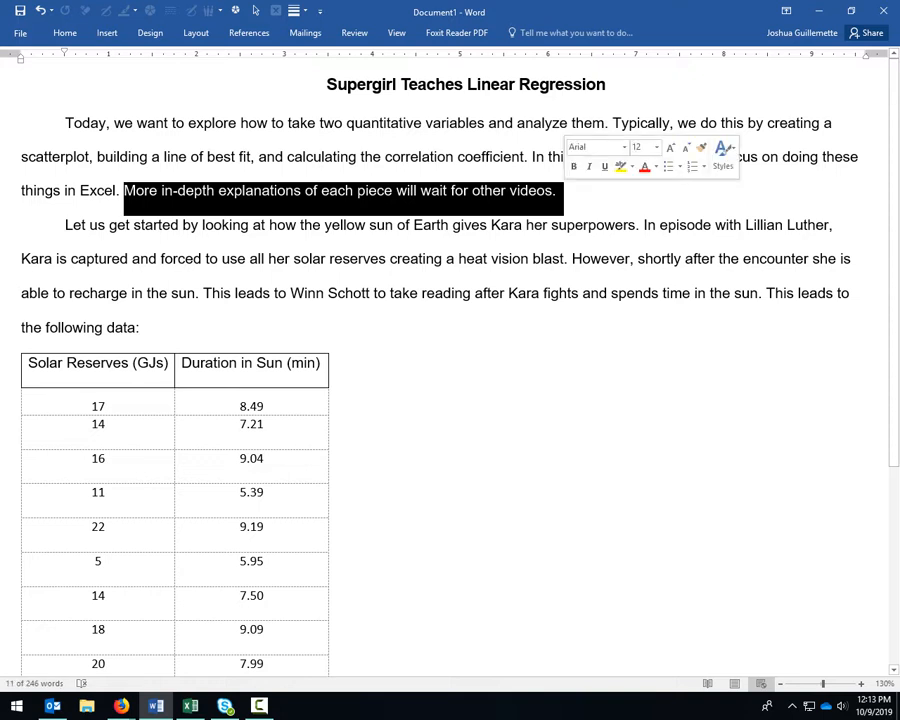
left_click(372, 258)
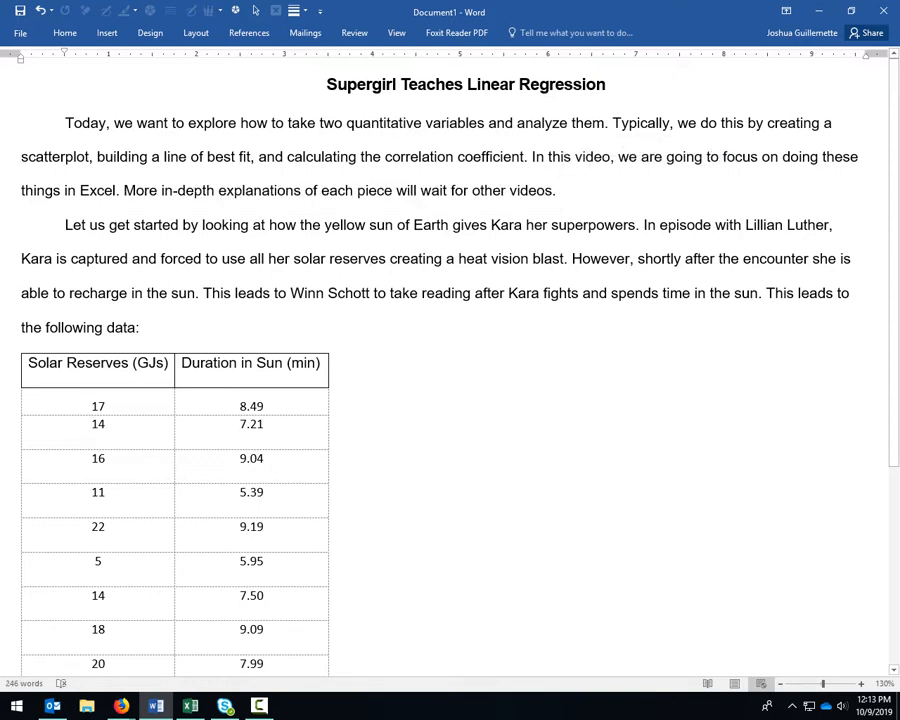
Read the second paragraph about Kara's solar recharging, highlighting its sentences up to the data table
left_click_drag(65, 225, 835, 226)
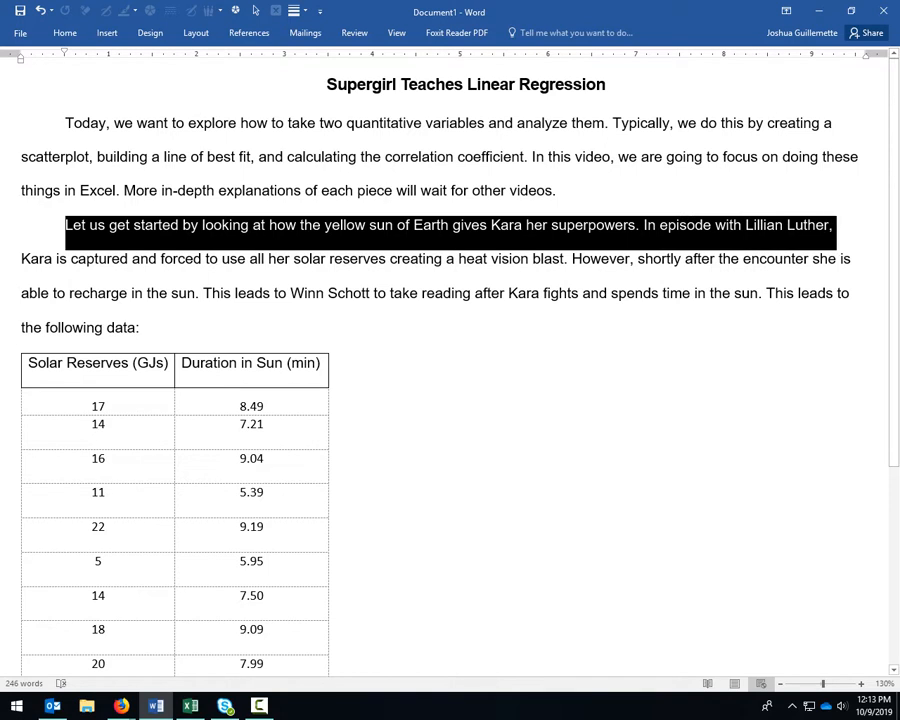
left_click_drag(22, 260, 564, 260)
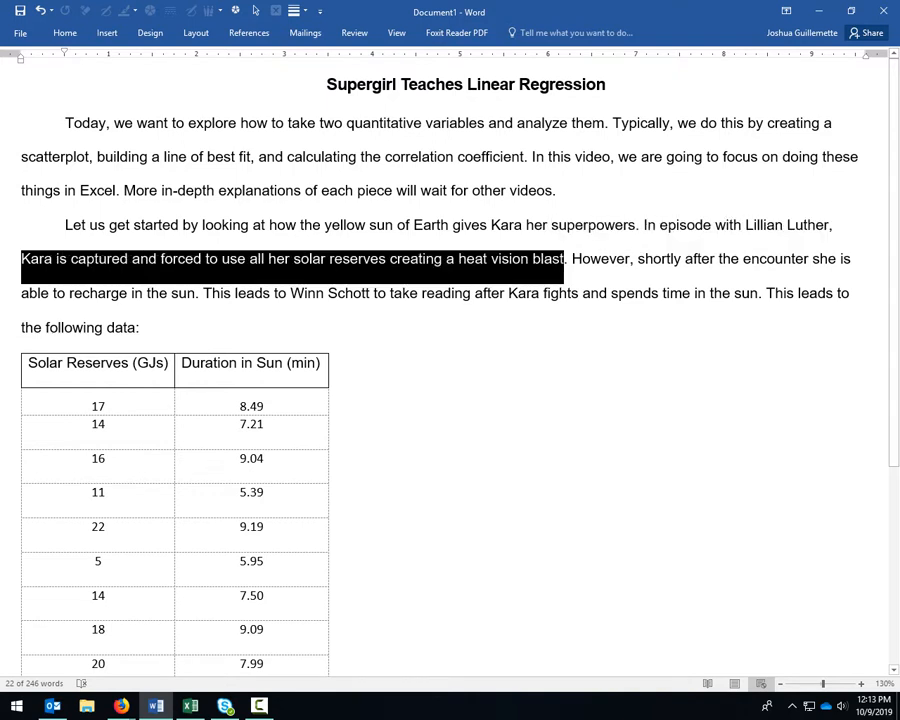
left_click_drag(566, 260, 758, 293)
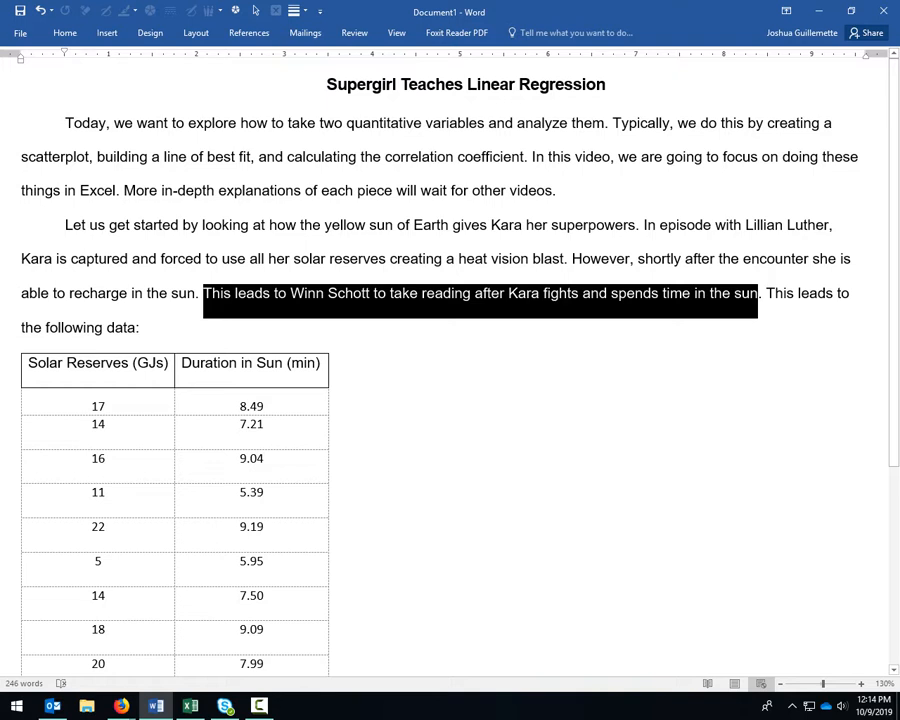
left_click(764, 293)
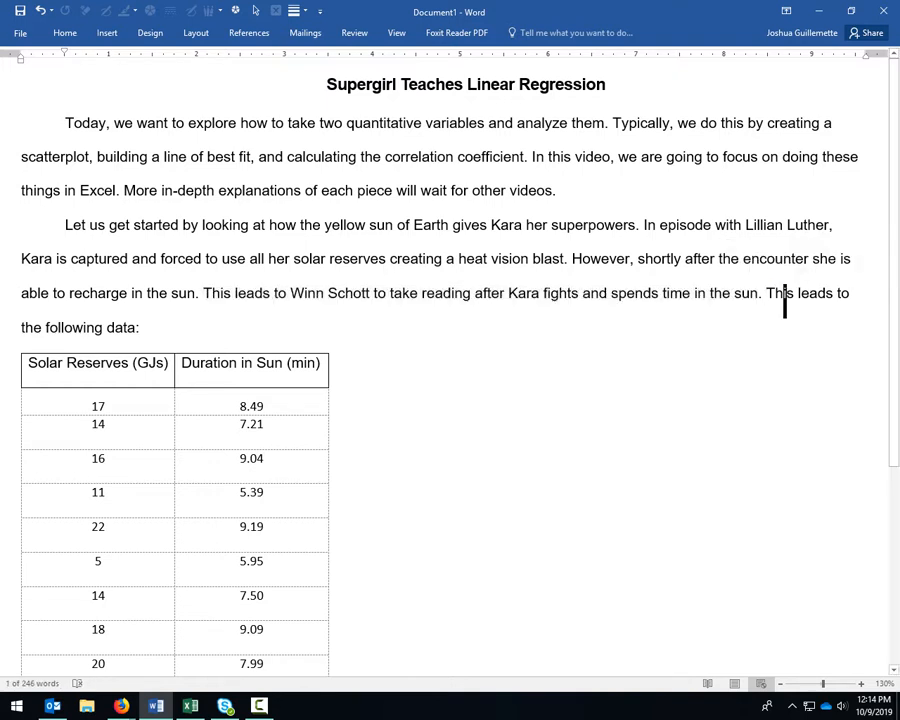
left_click_drag(21, 327, 140, 327)
left_click(141, 327)
Examine the data table, highlighting the headings and values of the Solar Reserves (GJs) and Duration in Sun (min) columns
scroll(141, 327, "down", 1)
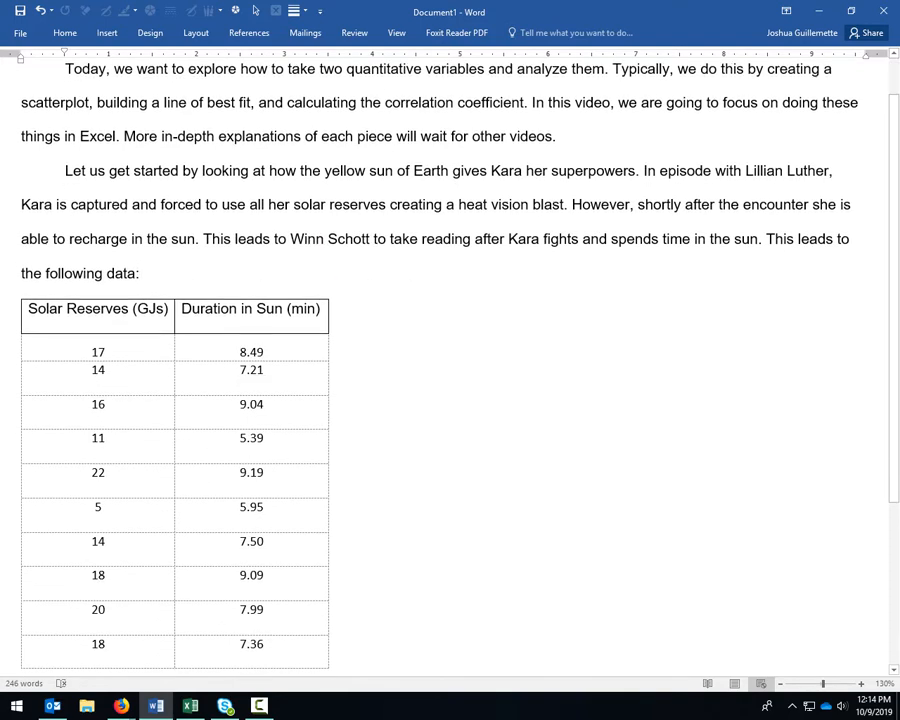
scroll(450, 360, "down", 4)
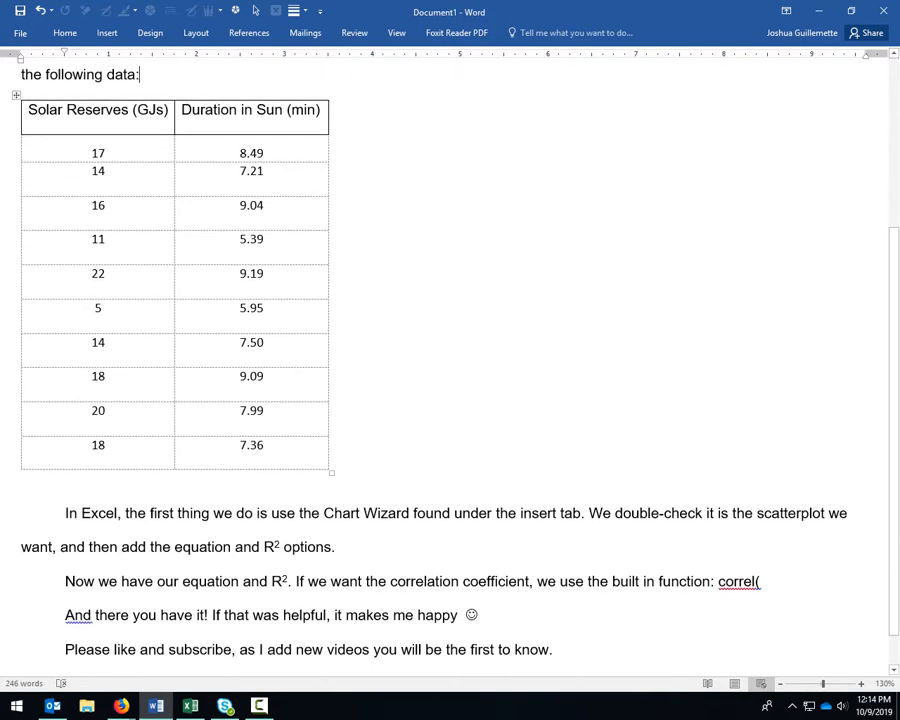
left_click_drag(28, 110, 169, 110)
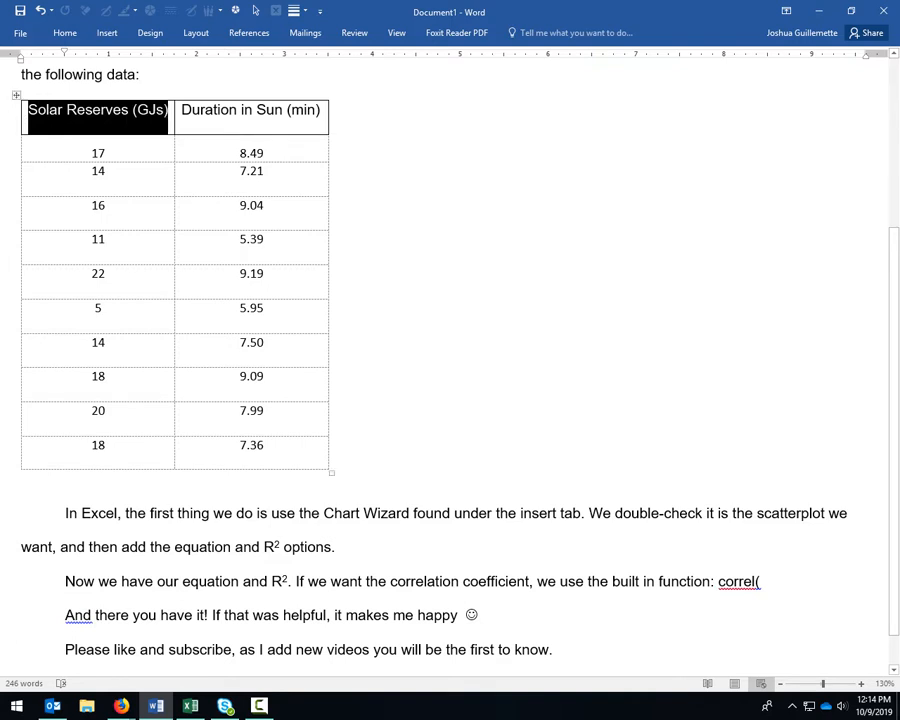
left_click_drag(98, 153, 98, 445)
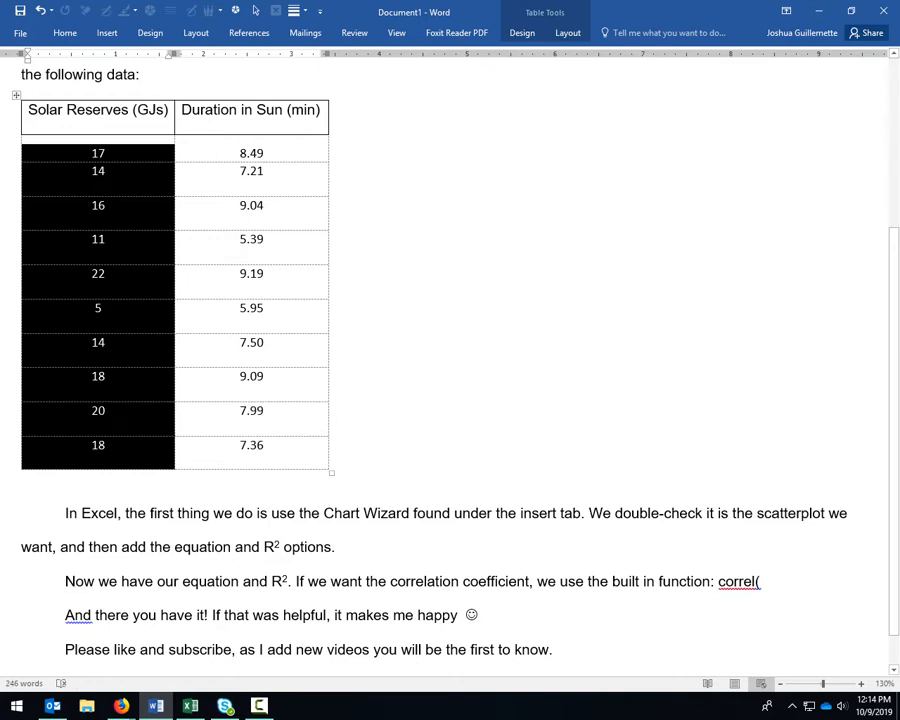
left_click_drag(181, 110, 320, 110)
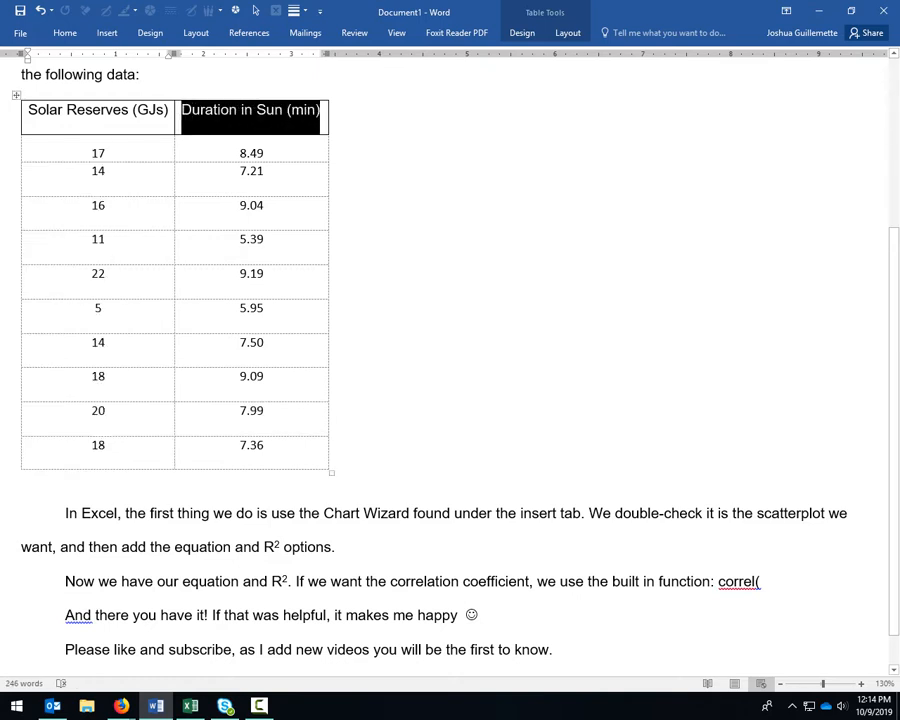
left_click_drag(251, 153, 251, 445)
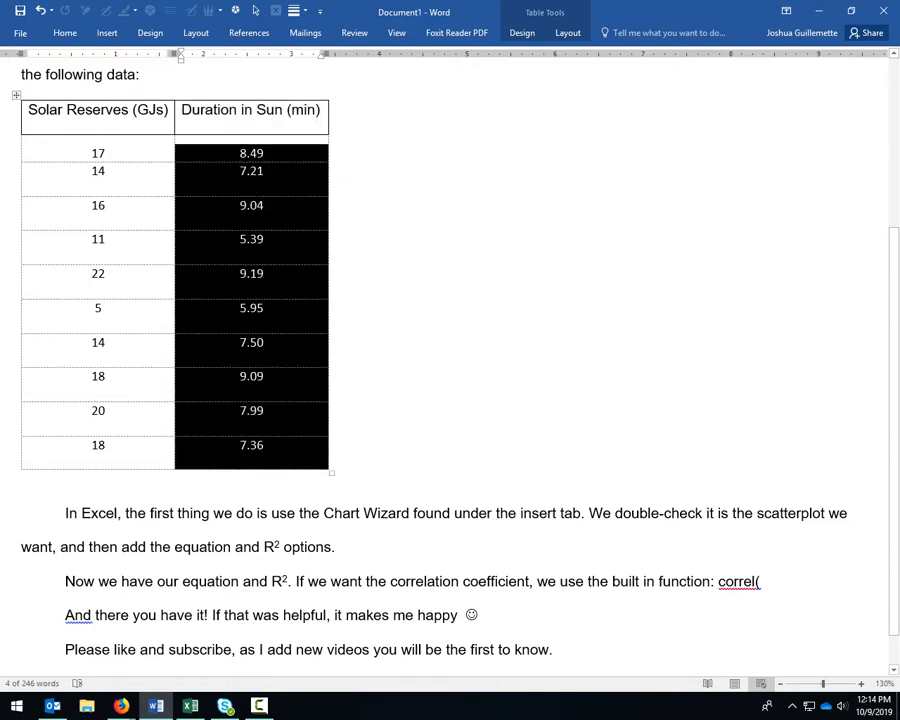
left_click(330, 205)
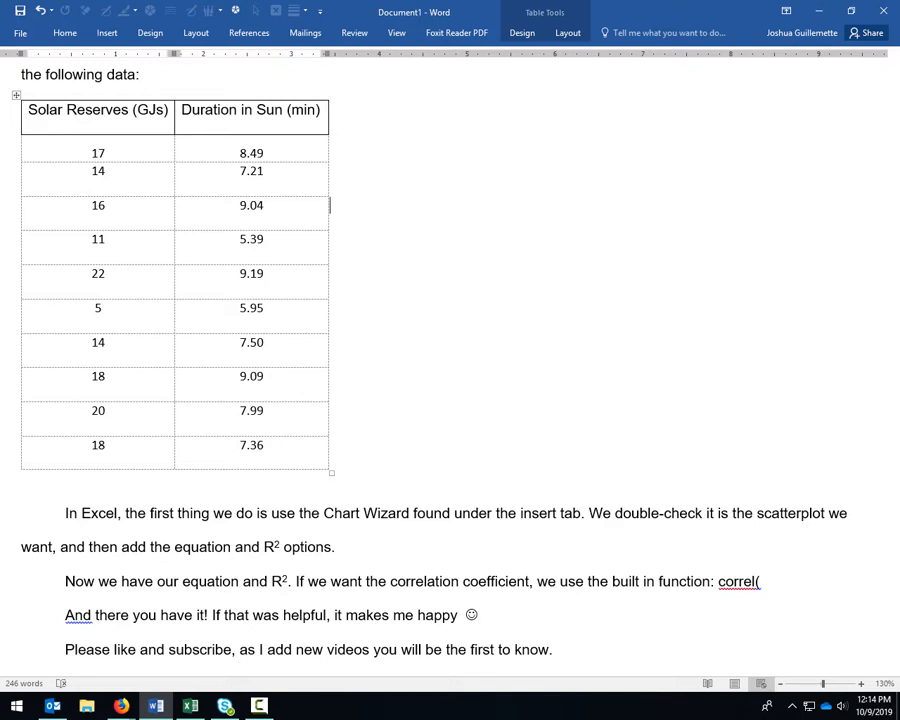
Highlight the document's sentence about using the Chart Wizard, and switch to the Excel workbook
scroll(330, 205, "down", 1)
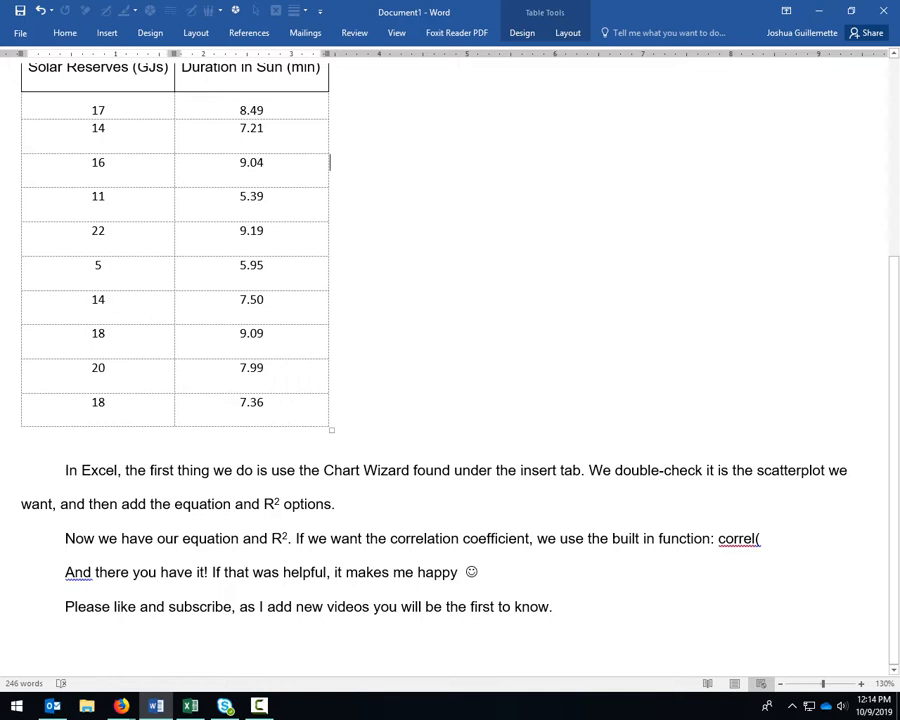
left_click_drag(65, 470, 581, 472)
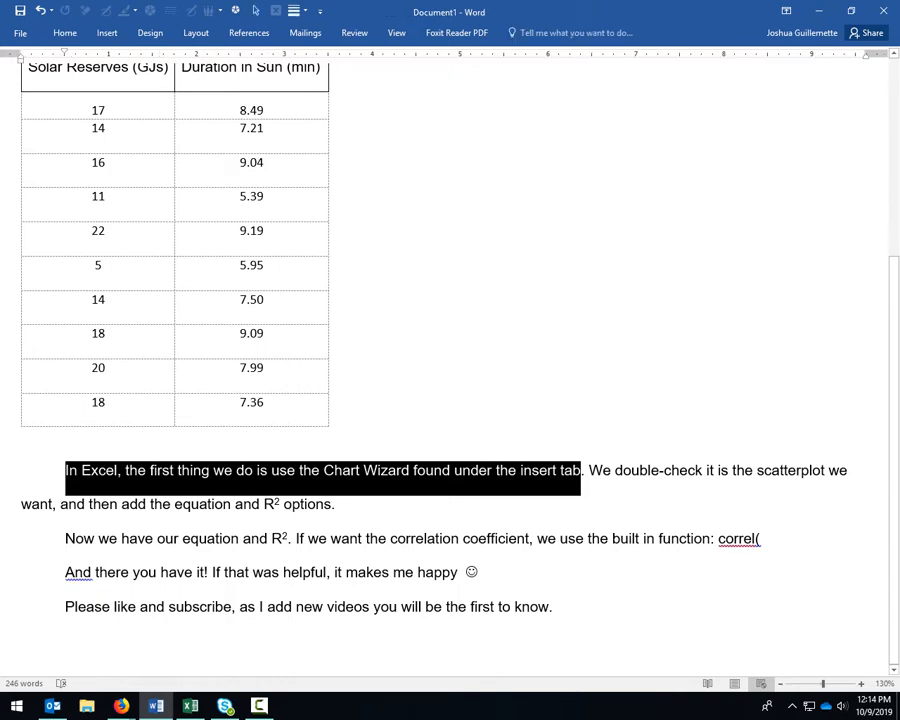
key("alt+Tab")
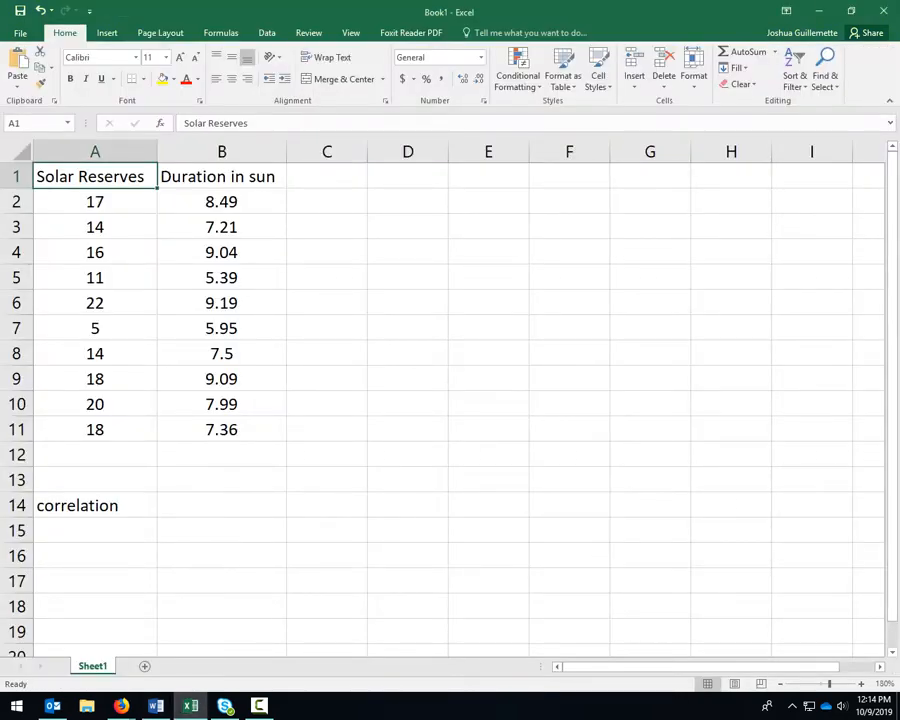
Insert the recommended Scatter chart for the Solar Reserves and Duration in sun data in A1:B11, and position it beside the data
left_click_drag(95, 177, 95, 430)
left_click_drag(221, 177, 221, 430)
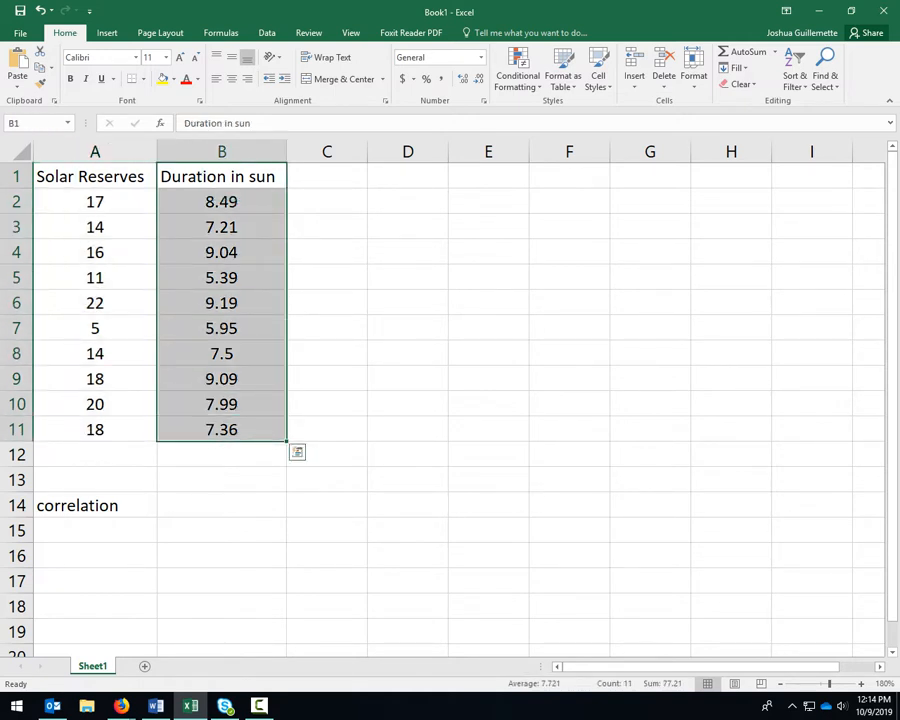
left_click_drag(95, 177, 221, 430)
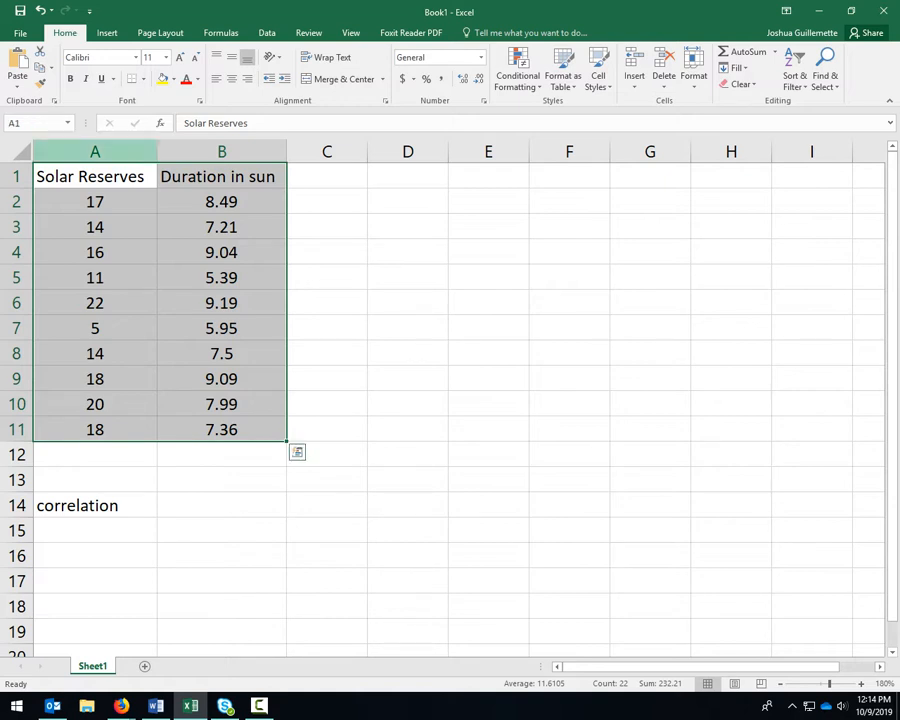
left_click(107, 33)
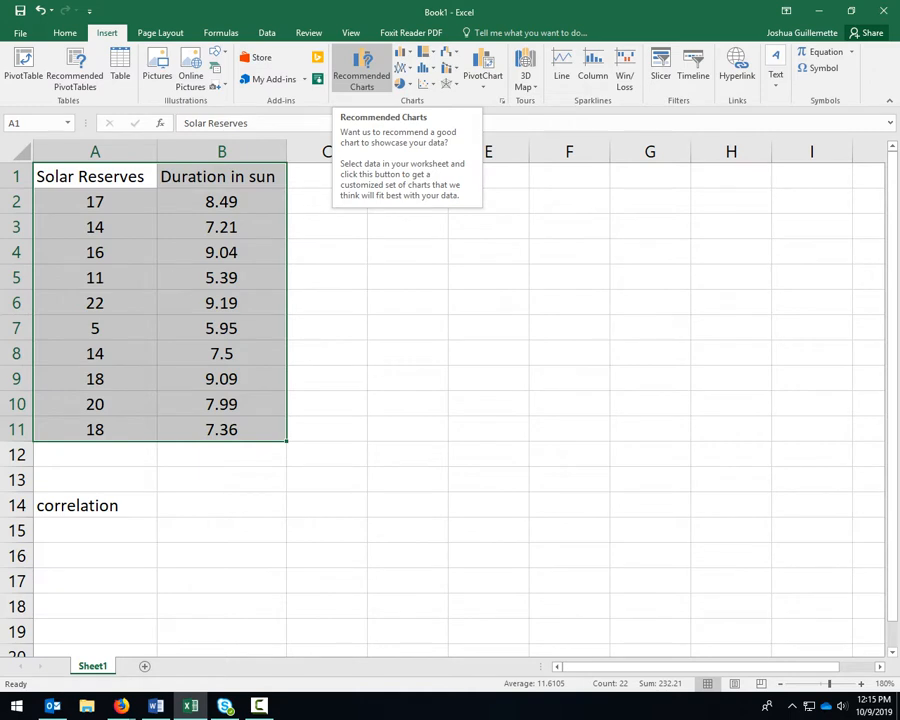
left_click(361, 70)
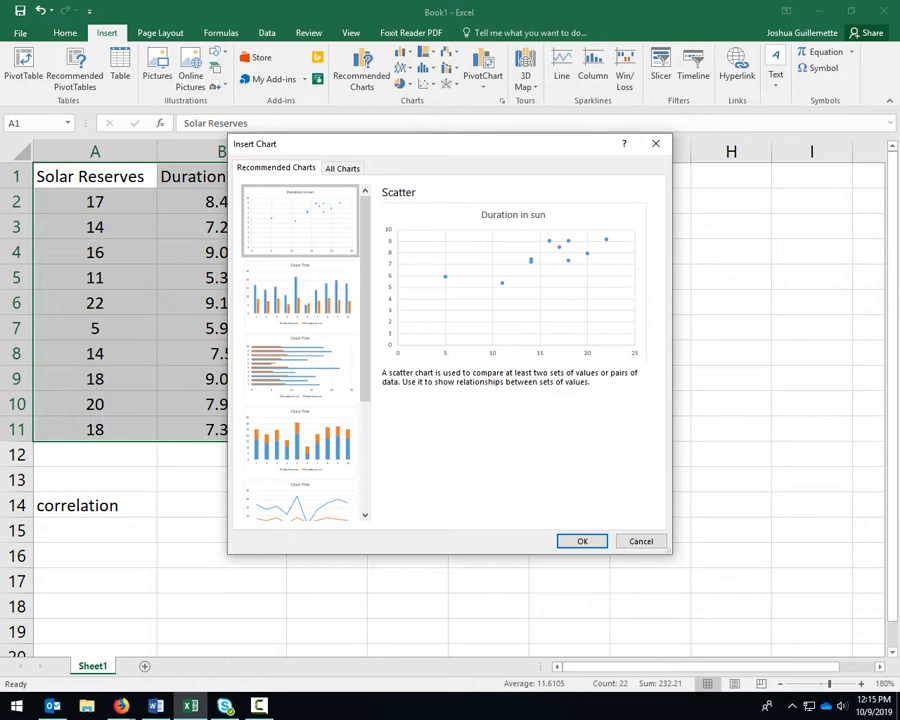
mouse_move(365, 345)
left_mouse_down()
mouse_move(365, 459)
mouse_move(365, 340)
left_mouse_up()
left_click(342, 168)
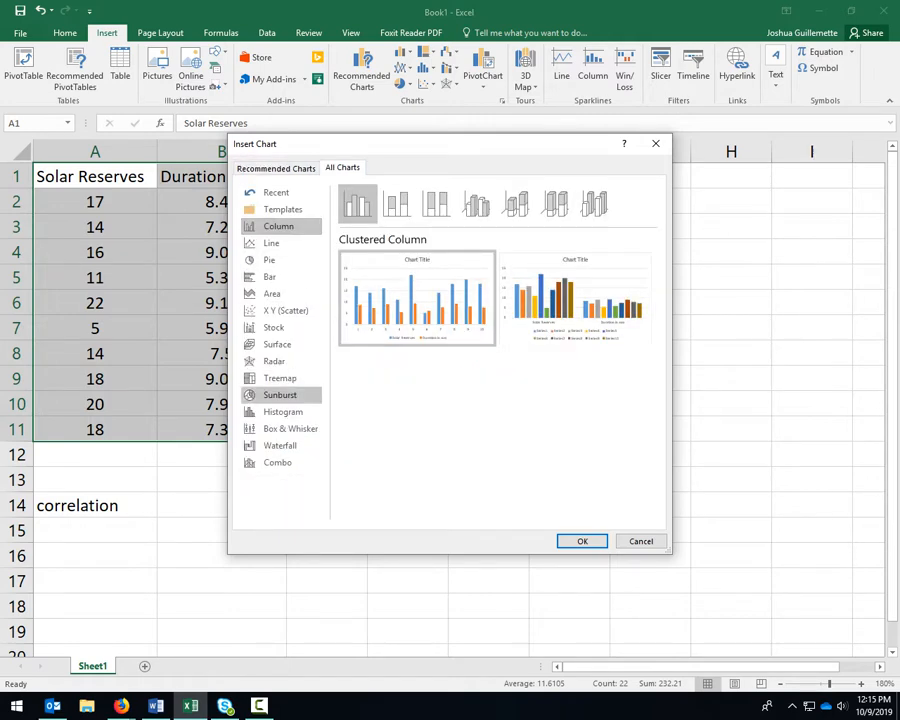
left_click(276, 168)
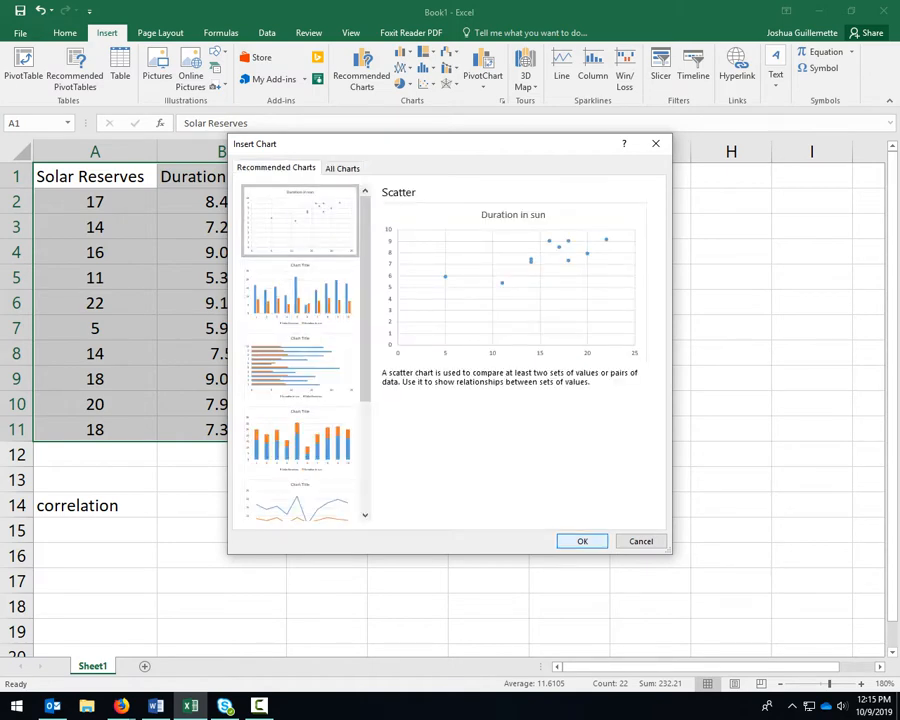
key("Return")
left_click_drag(350, 264, 473, 202)
left_click_drag(622, 667, 647, 667)
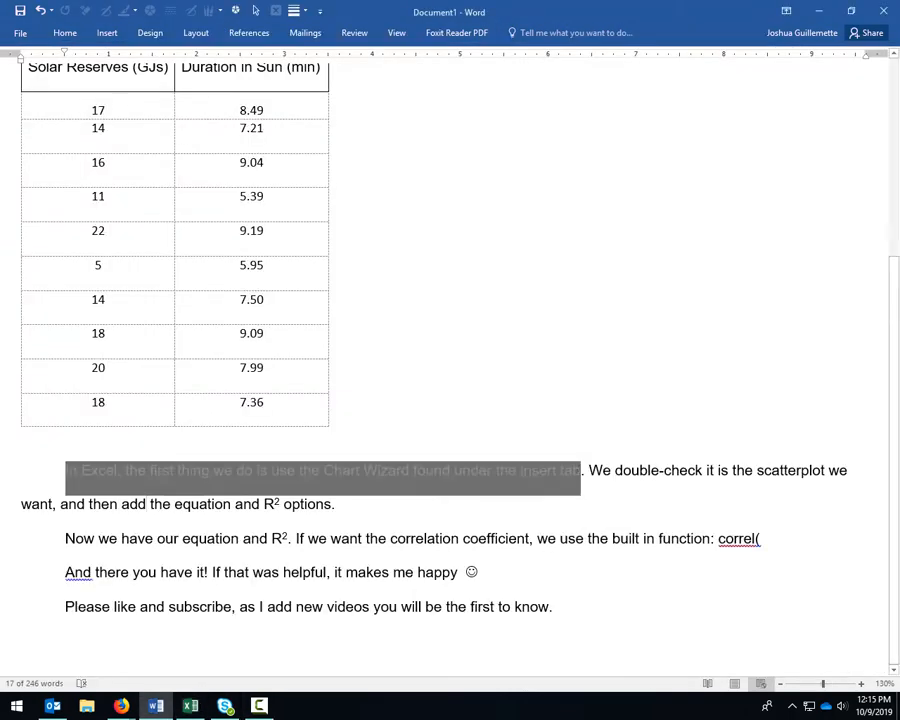
Highlight the Word document's sentence on checking the scatterplot and adding the equation and R² options, and return to Excel
left_click(145, 504)
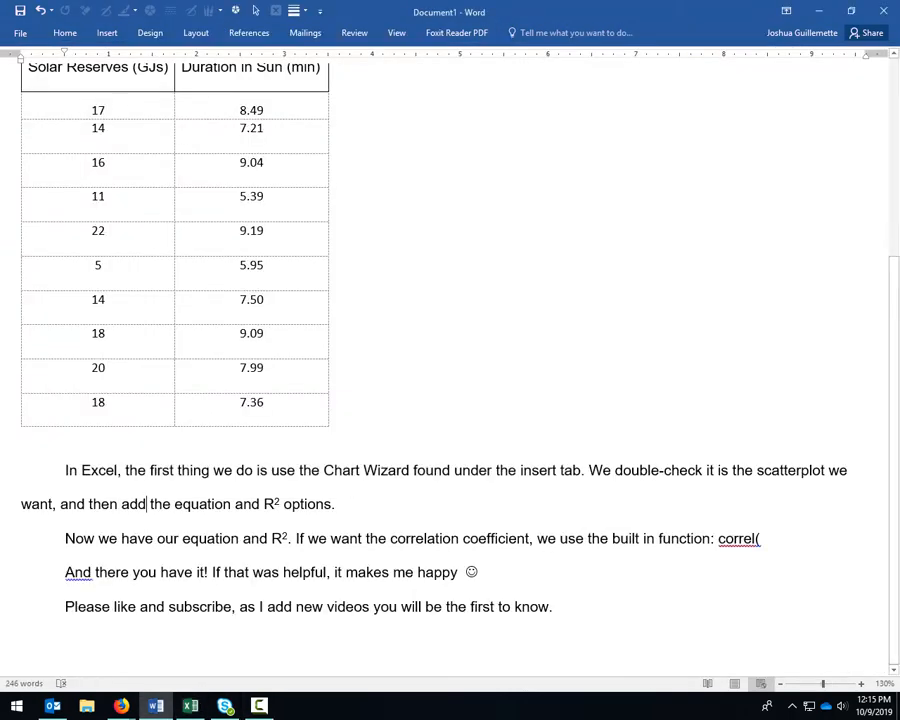
left_click_drag(590, 471, 343, 505)
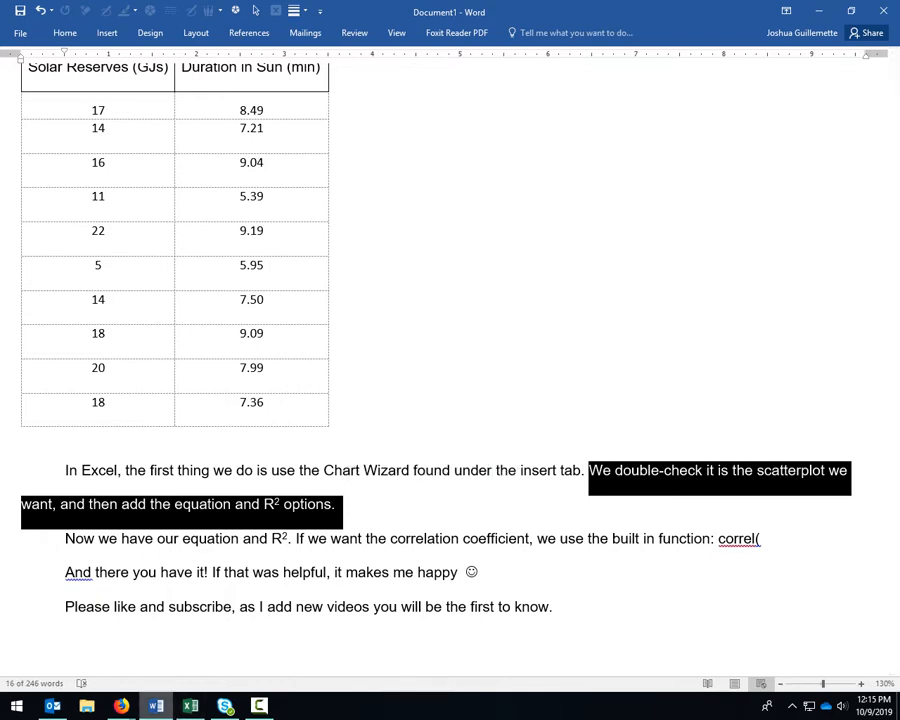
left_click(190, 706)
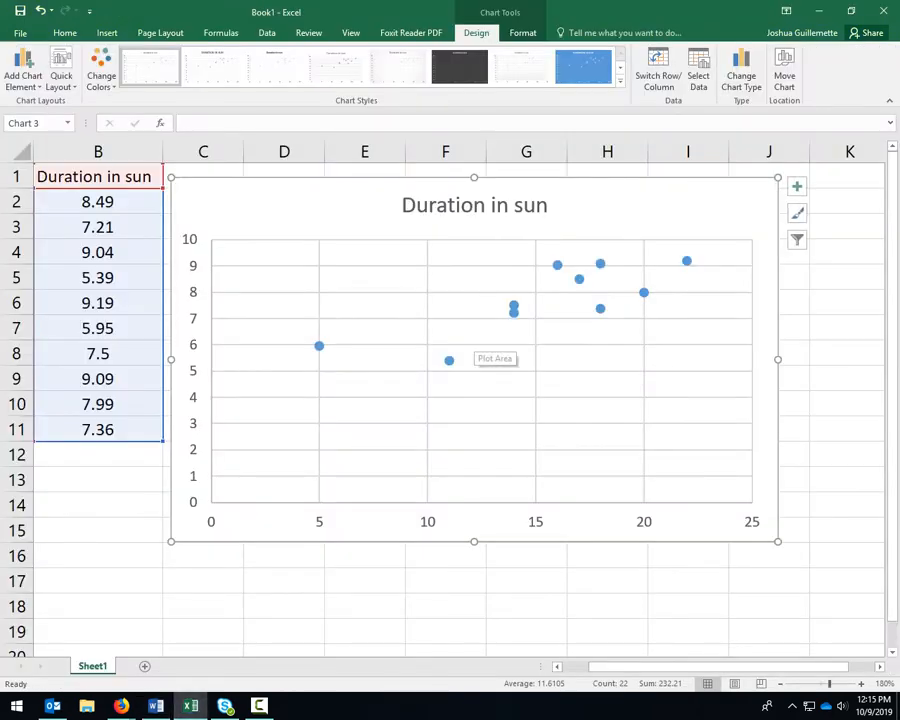
Add a linear trendline to the Duration in sun data series in the scatter chart
mouse_move(514, 313)
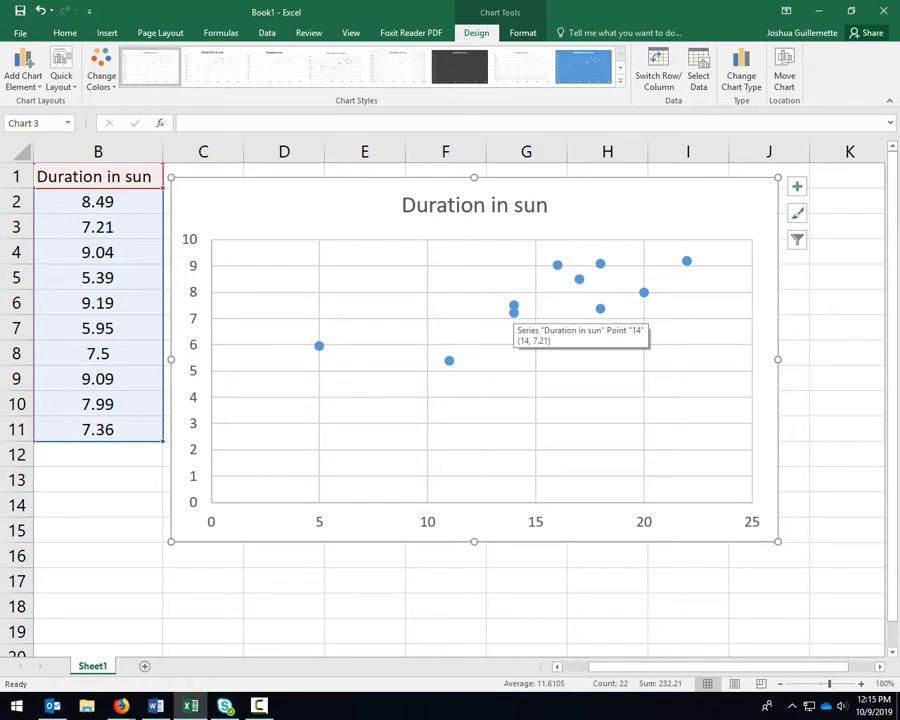
right_click(514, 312)
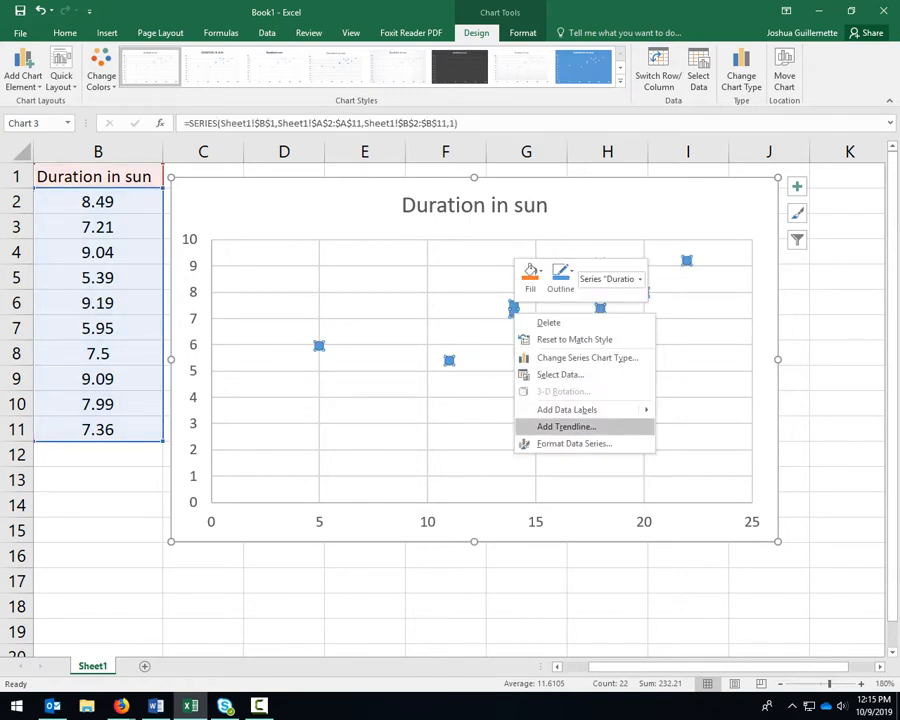
left_click(566, 426)
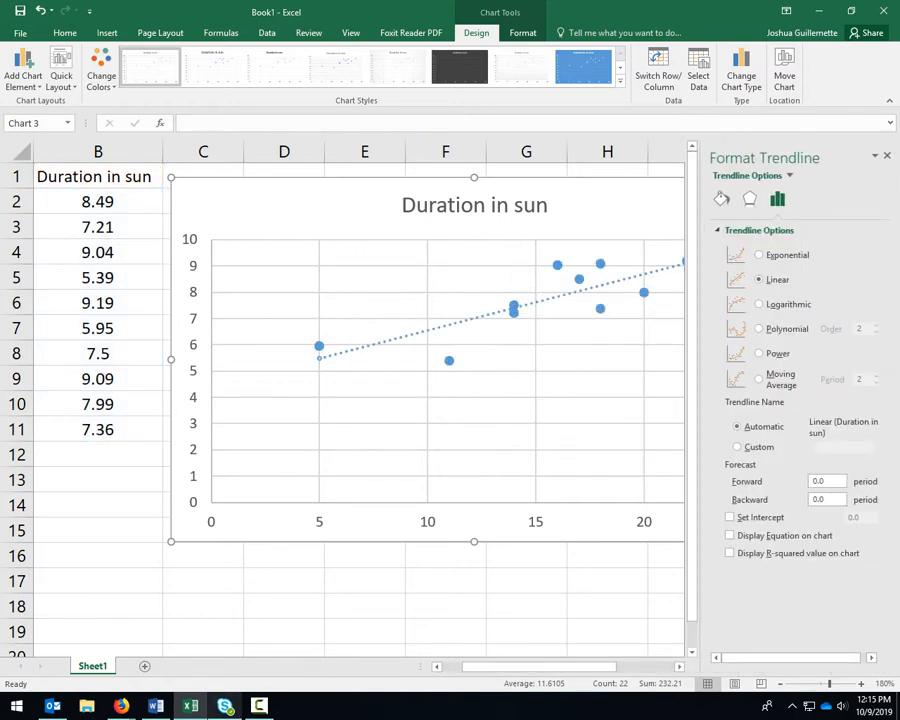
Switch to Word to highlight the phrase "the equation and R² options", and return to the trendline settings in Excel
left_click(156, 706)
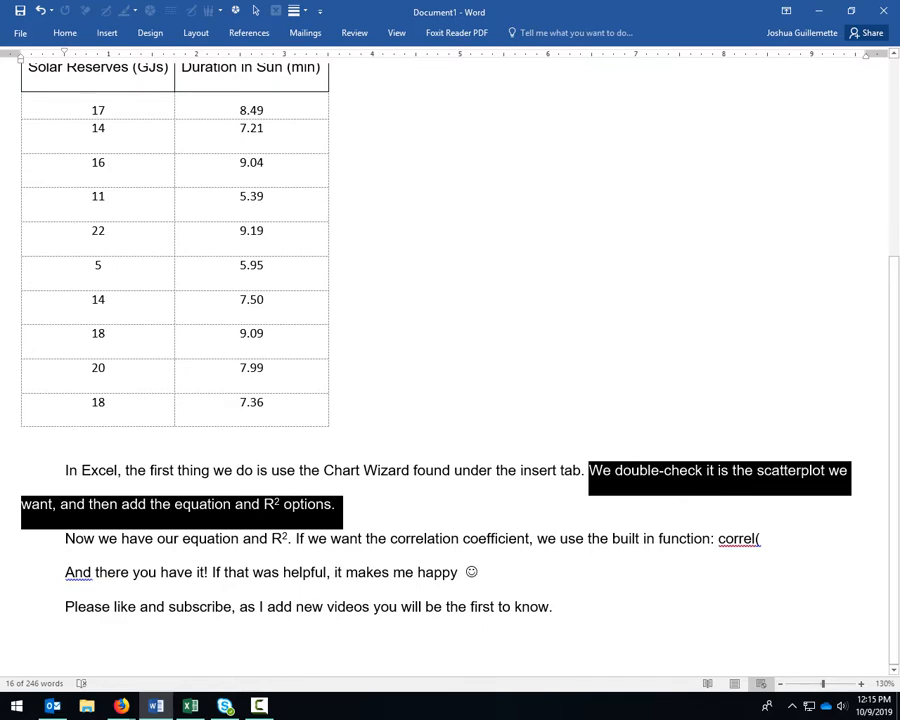
left_click(290, 538)
left_click_drag(150, 505, 331, 505)
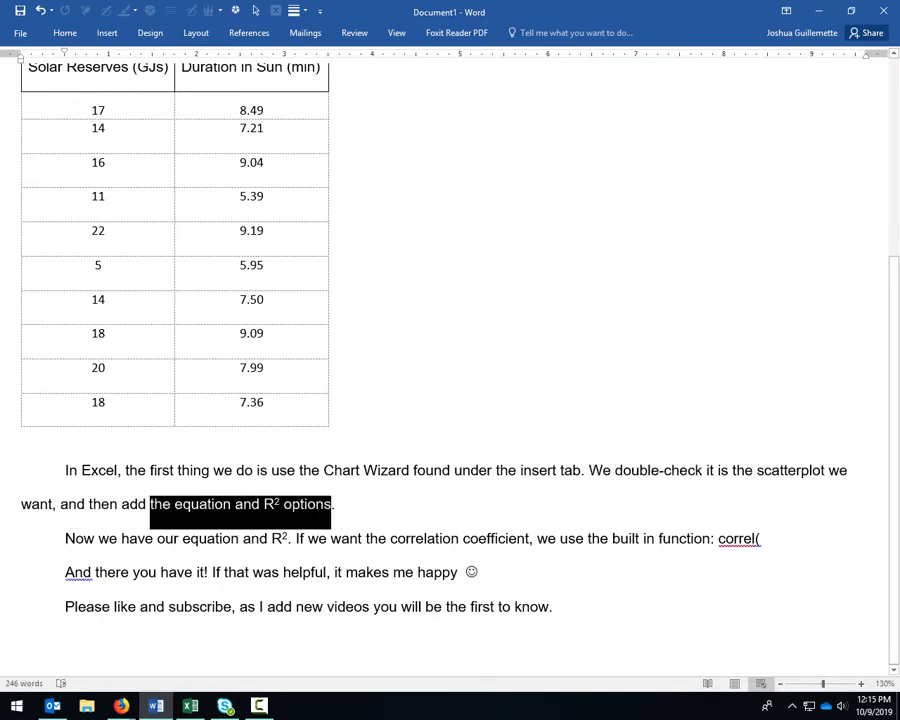
left_click(190, 706)
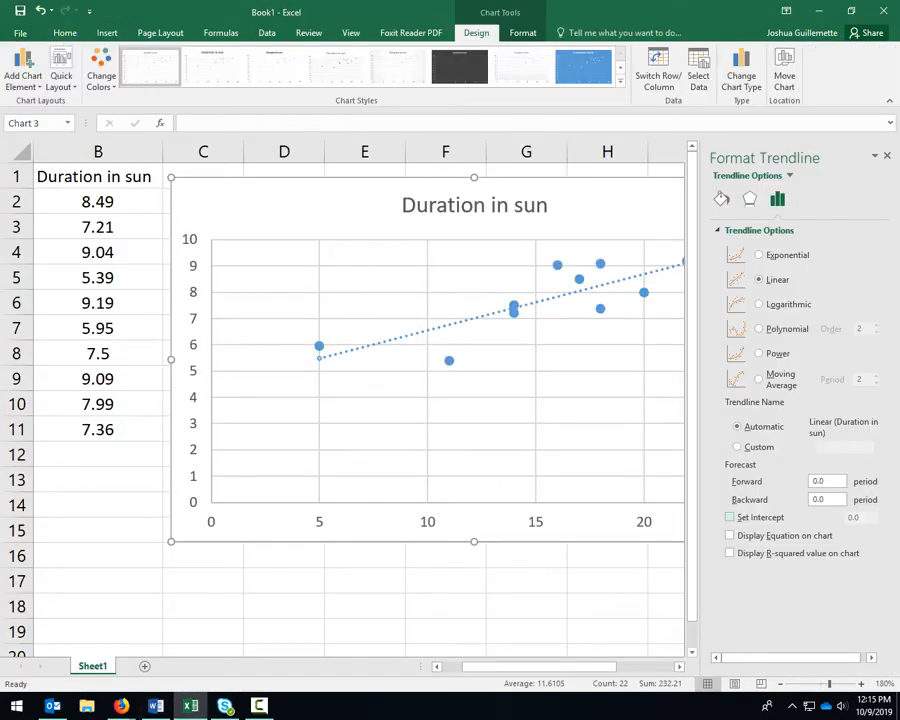
Display the trendline's equation and R² value on the chart, and move their label to the empty plot area above the line
left_click(730, 535)
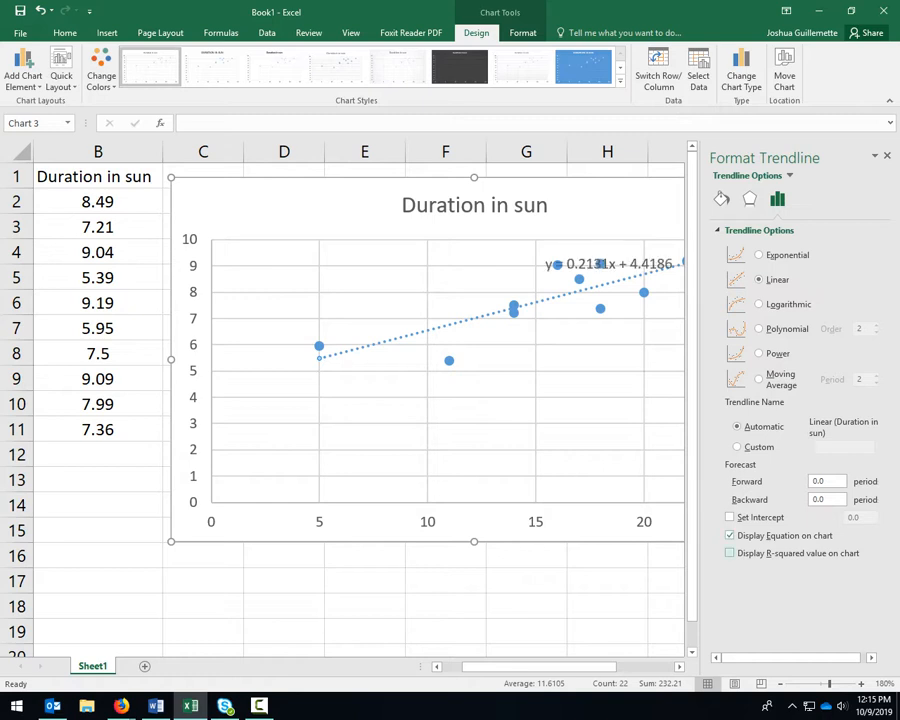
left_click(730, 553)
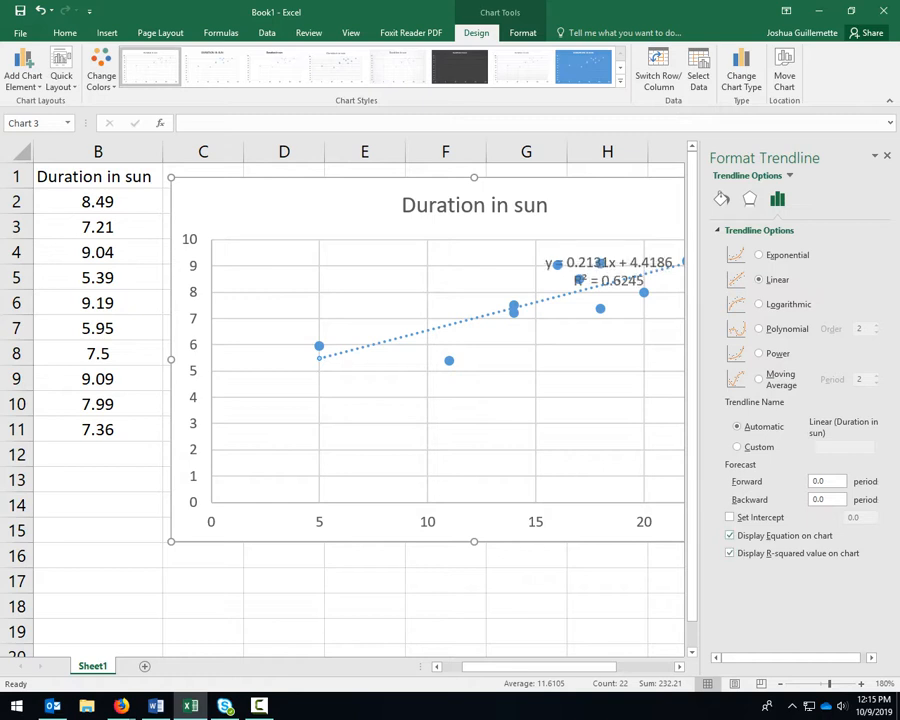
left_click(887, 156)
left_click_drag(608, 271, 427, 262)
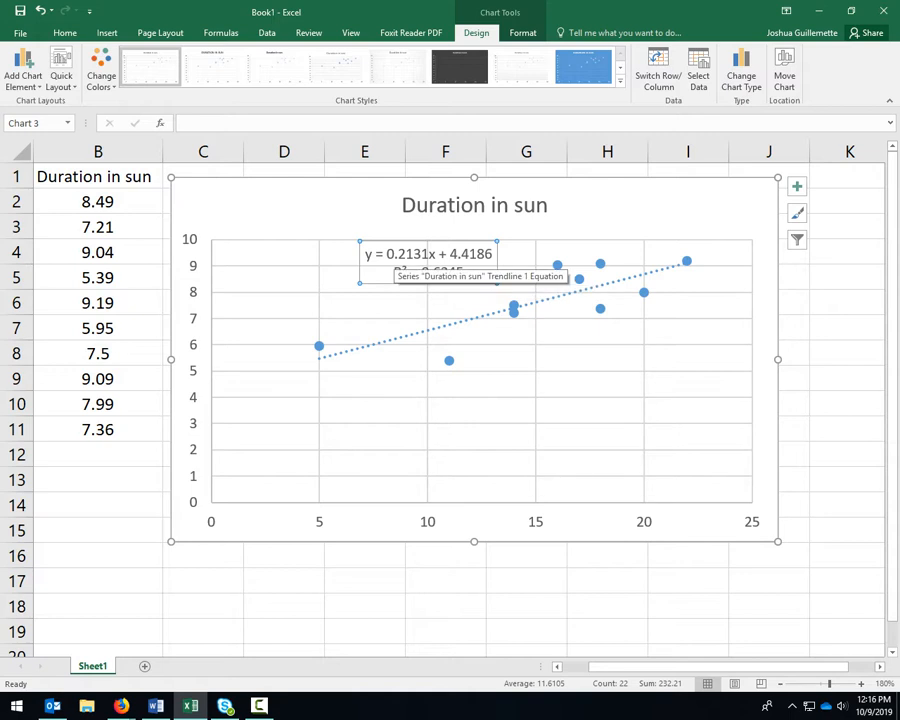
Highlight the equation line and the R² line in the trendline label, and select cell B14 beside the correlation heading
left_click_drag(366, 254, 492, 255)
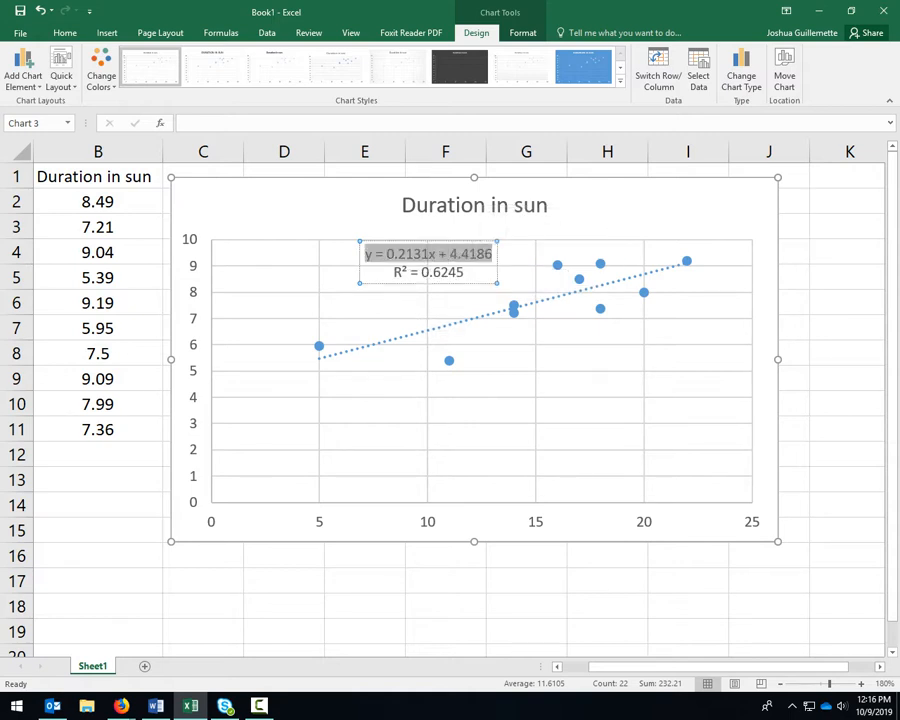
left_click_drag(394, 272, 464, 273)
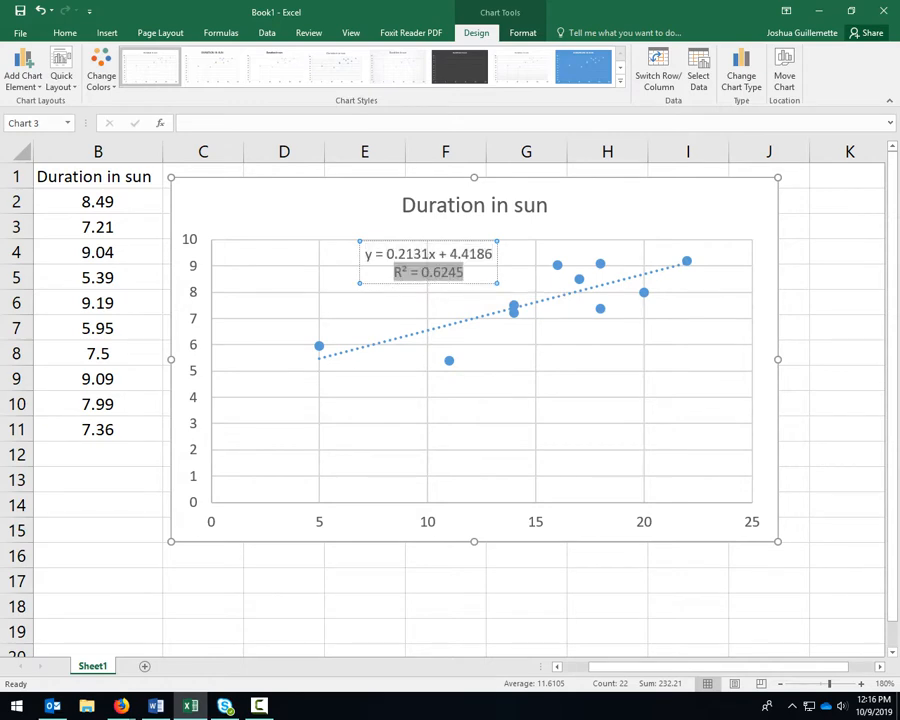
left_click_drag(640, 667, 615, 667)
left_click(221, 505)
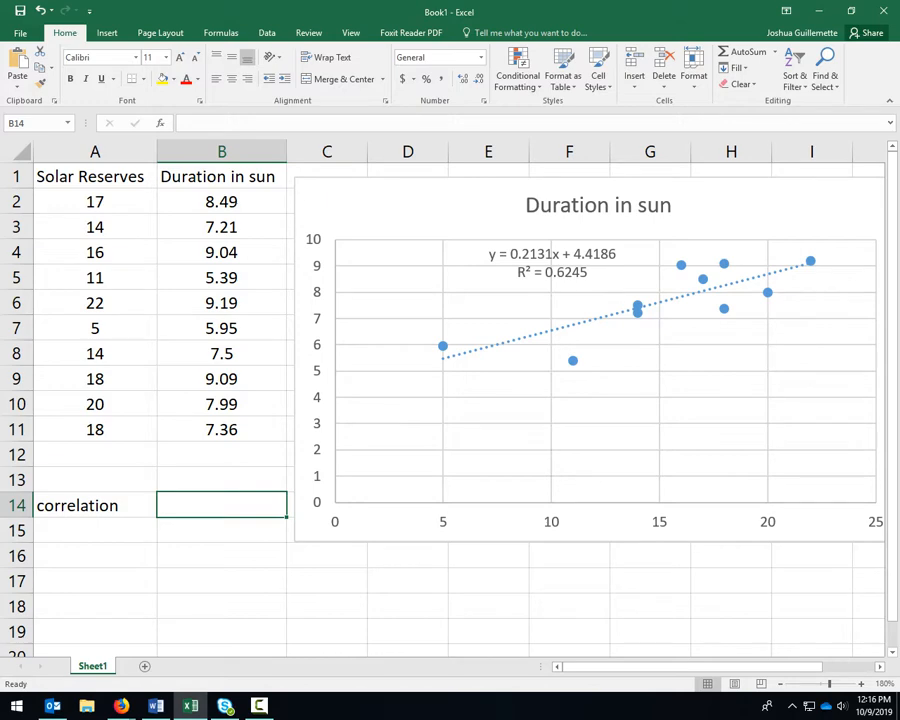
Switch to Word to highlight the text "want the correlation coefficient, we use the built in function: correl(", and return to Excel
key("alt+Tab")
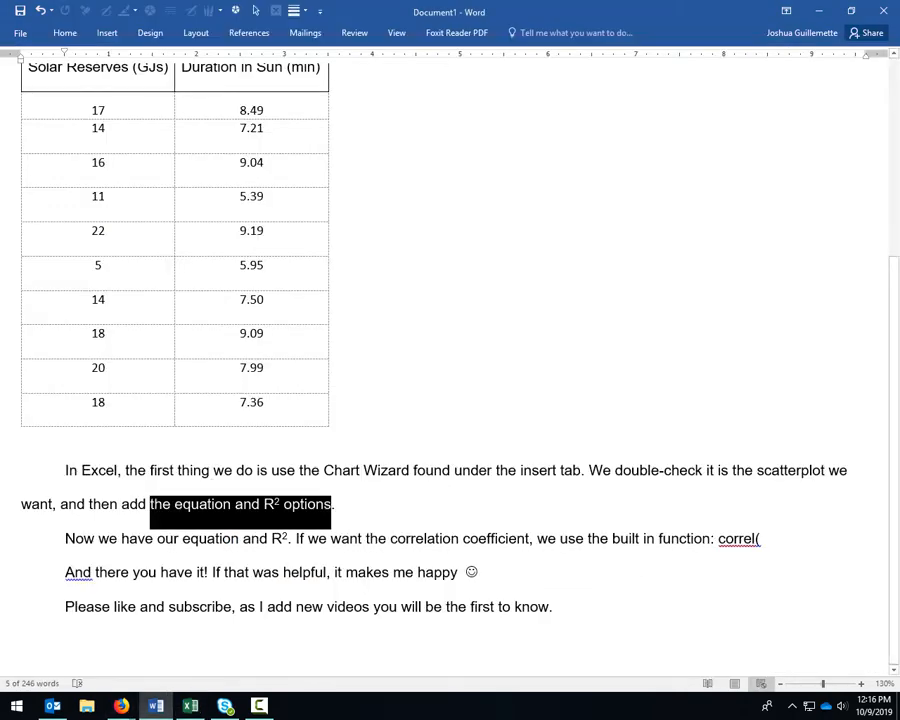
left_click(128, 538)
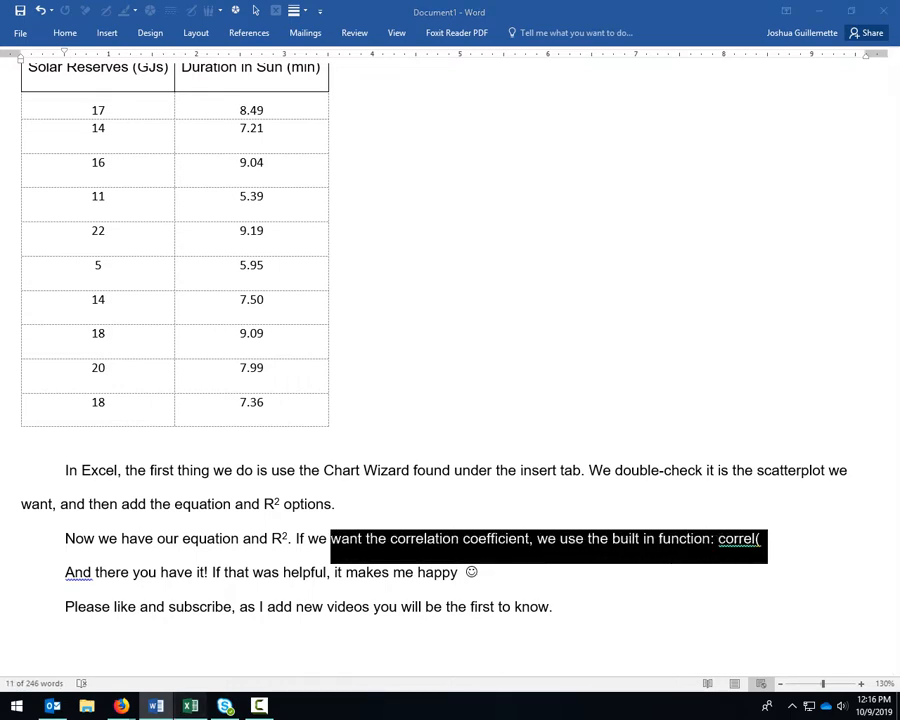
key("alt+Tab")
Enter =CORREL(A2:A11,B2:B11) in B14 to calculate the correlation between Solar Reserves and Duration in sun
type("=")
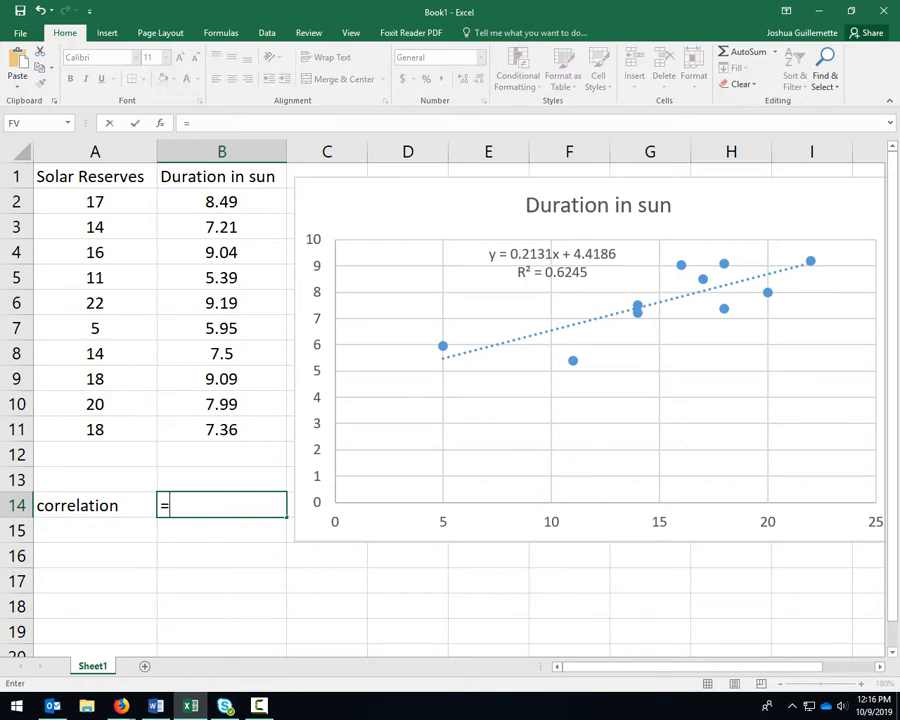
type("corre")
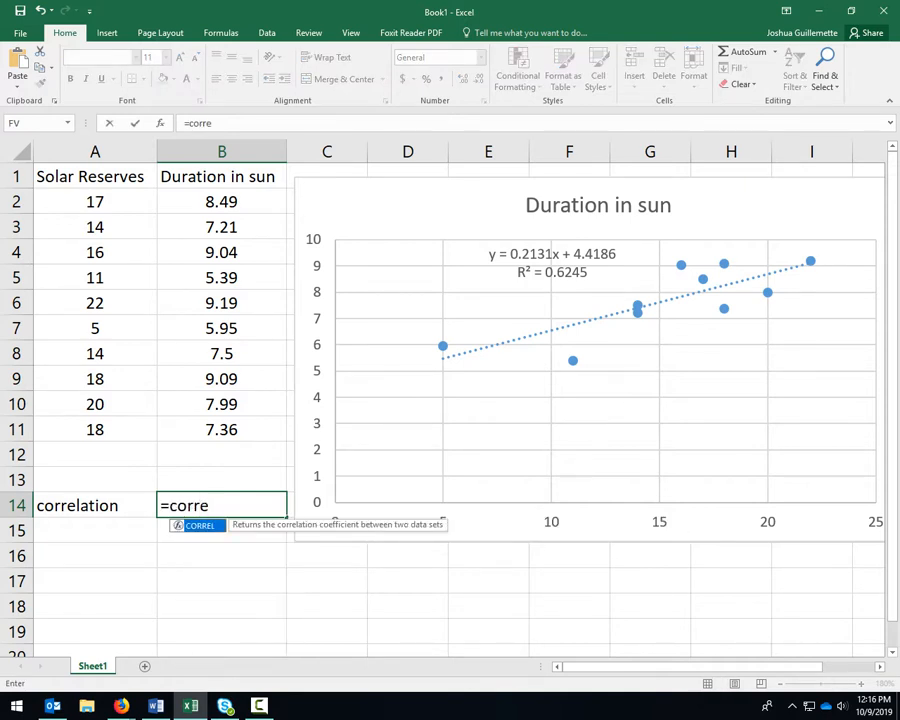
key("Tab")
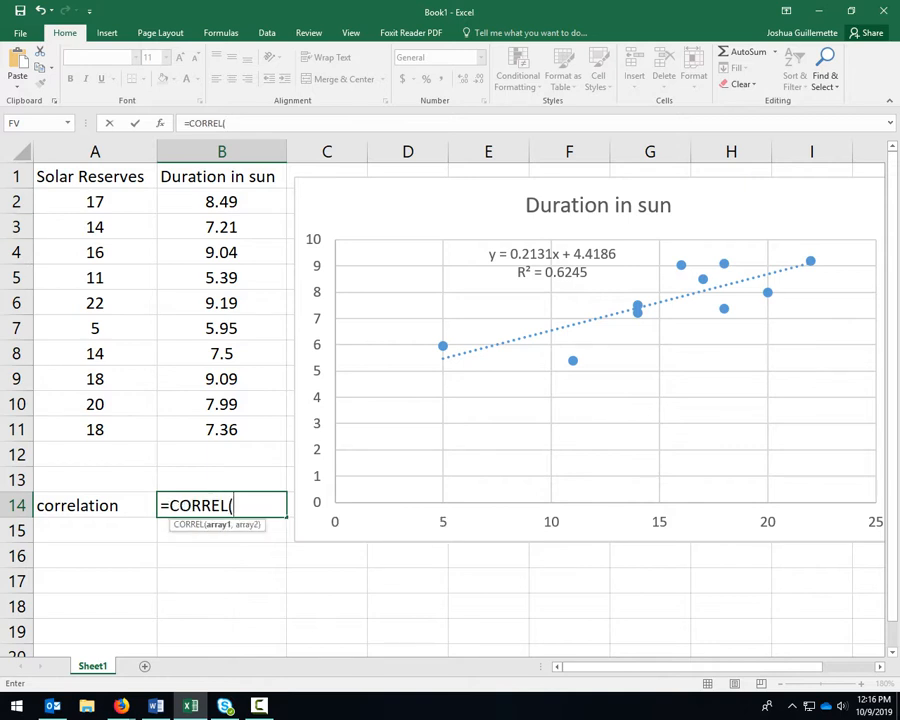
left_click_drag(140, 203, 145, 430)
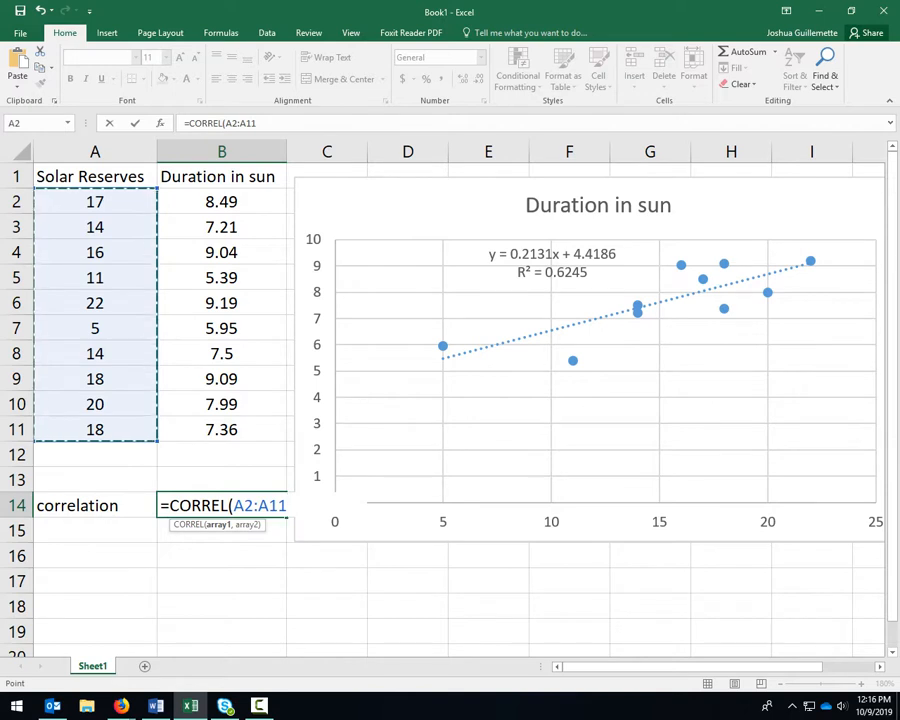
type(",")
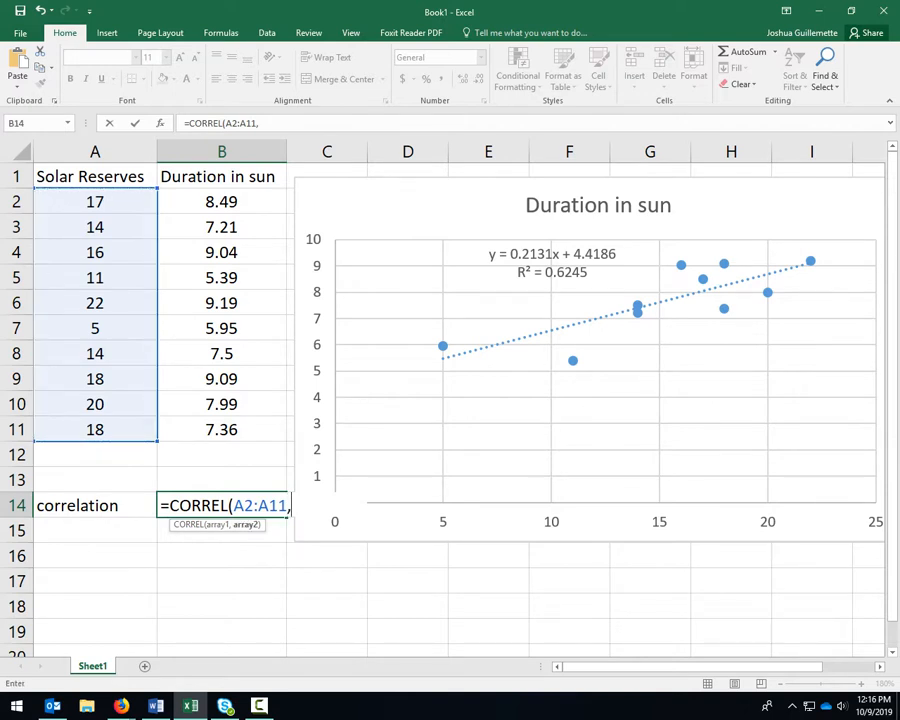
left_click_drag(220, 201, 220, 430)
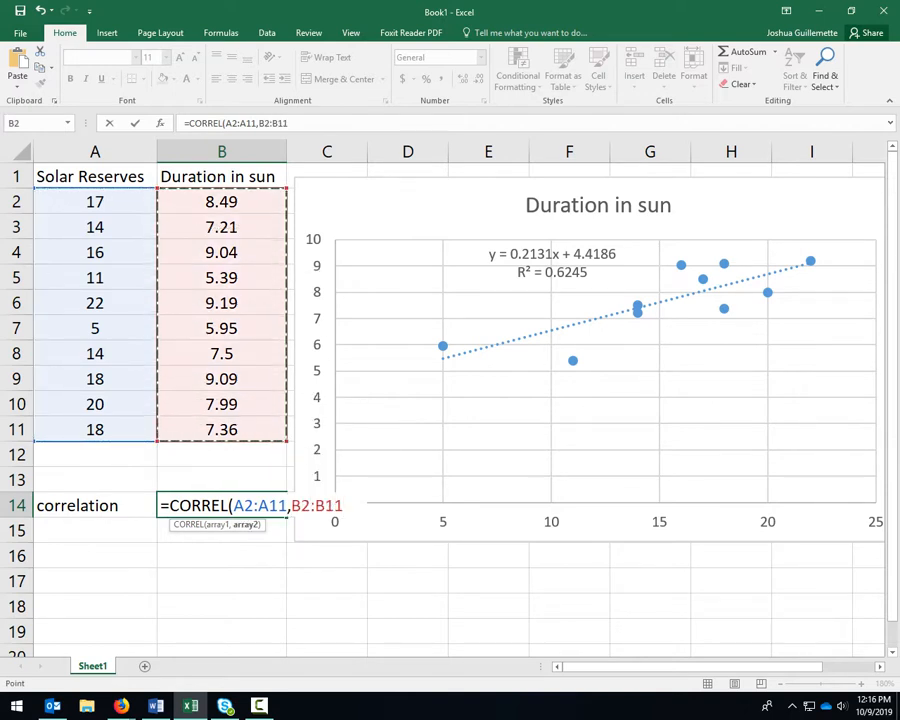
type(")")
key("Return")
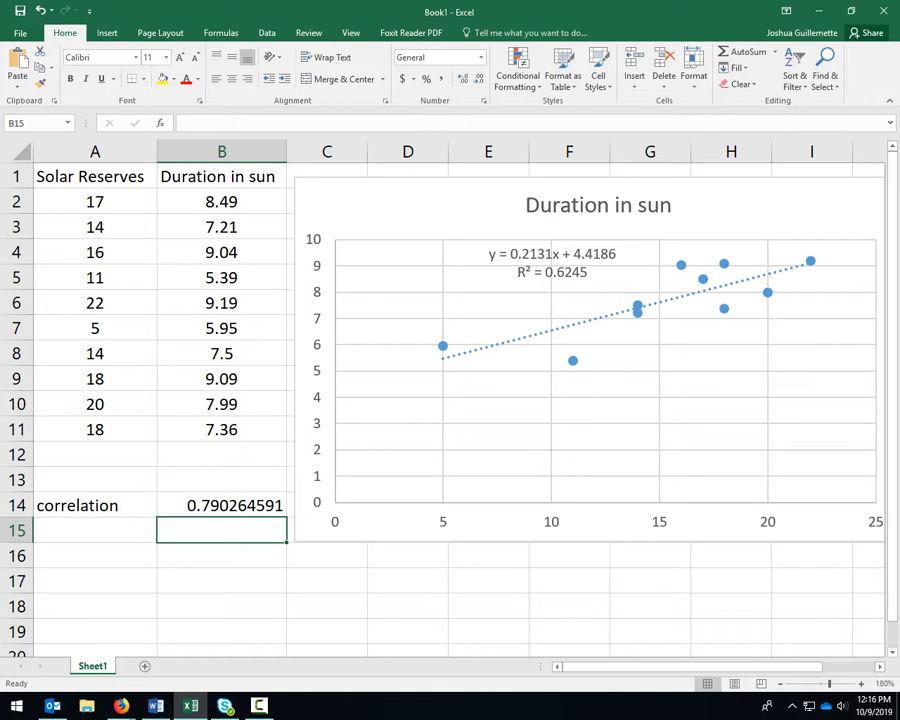
Fill the correlation cells A14:B14 with yellow, and highlight the equation line in the chart's trendline label
left_click_drag(95, 506, 222, 506)
left_click(163, 79)
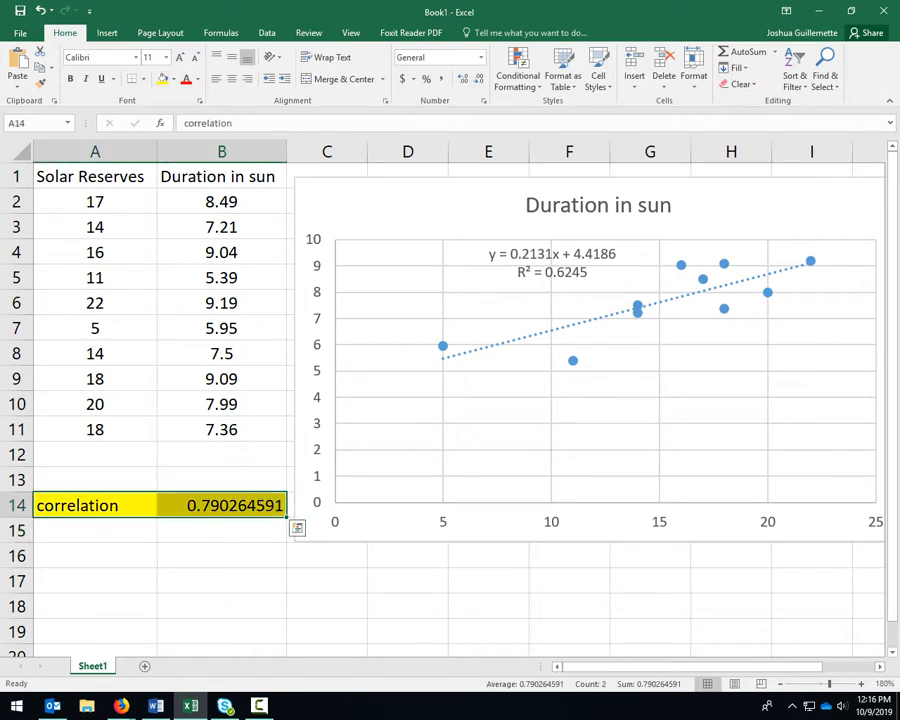
left_click(552, 264)
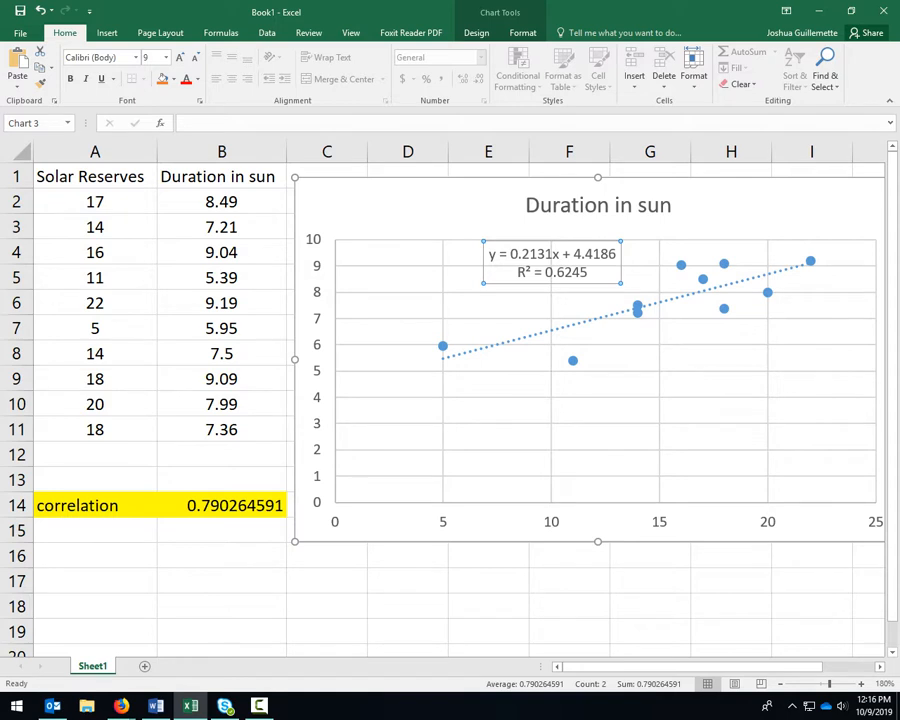
left_click_drag(489, 254, 616, 255)
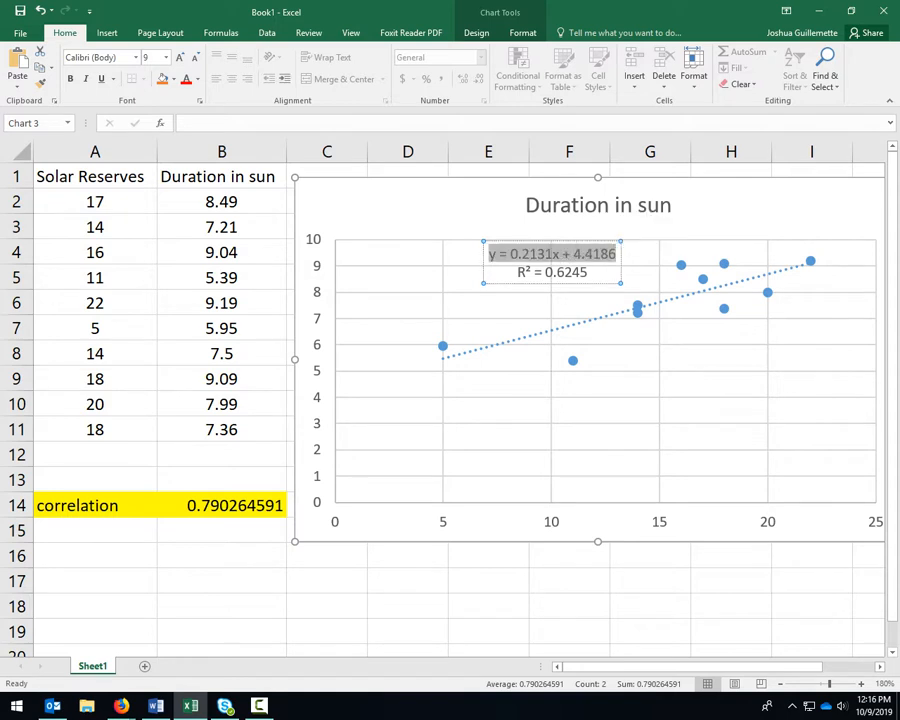
Switch to Word and highlight the closing "And there you have it!" line, followed by the "Please like and subscribe" line
left_click(156, 706)
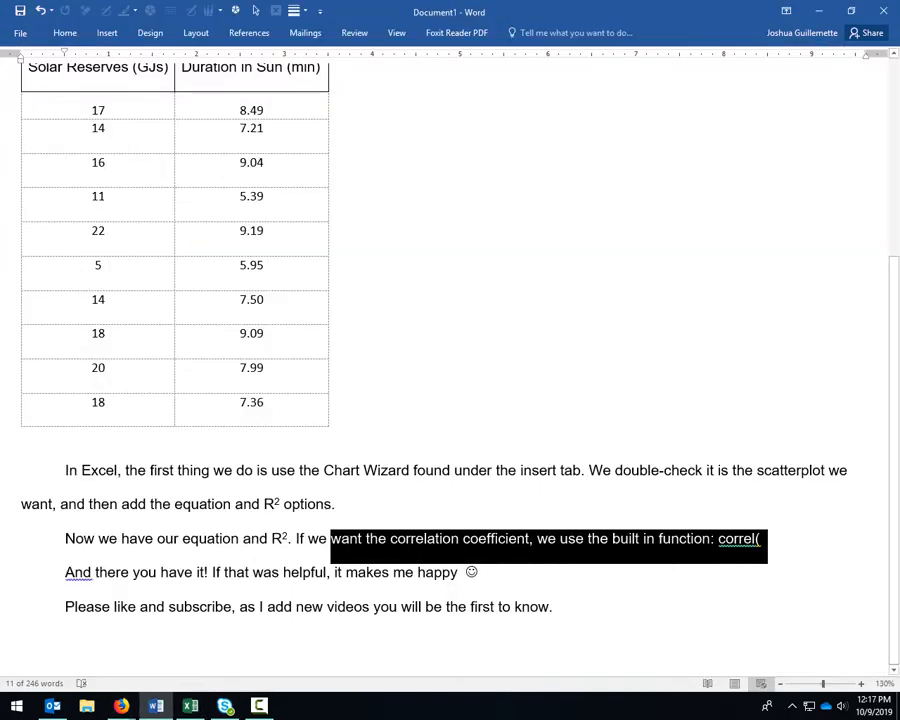
left_click(140, 607)
left_click_drag(65, 572, 485, 576)
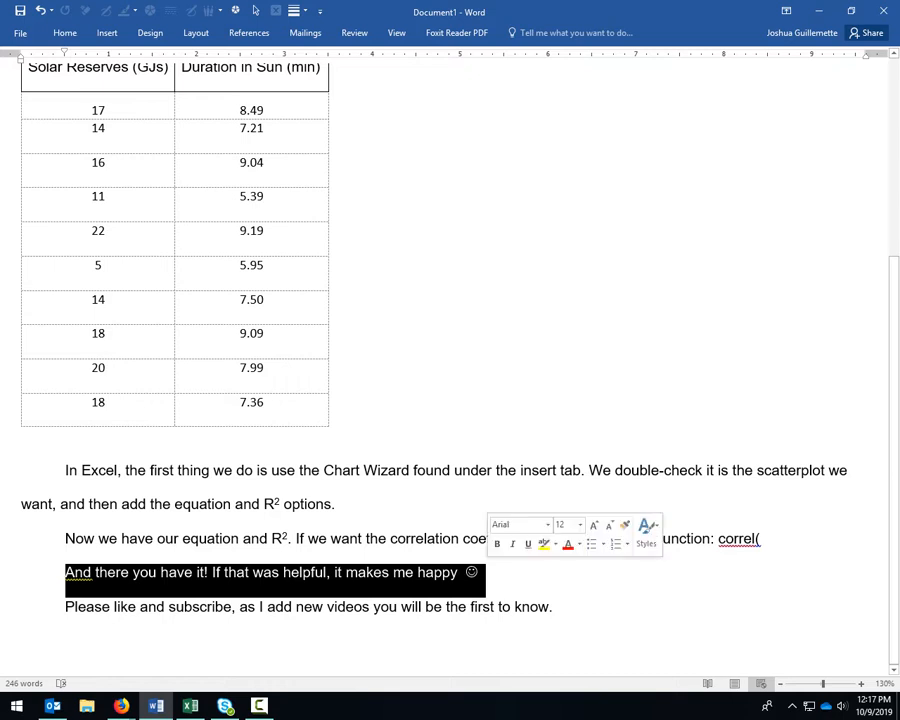
left_click_drag(65, 606, 556, 608)
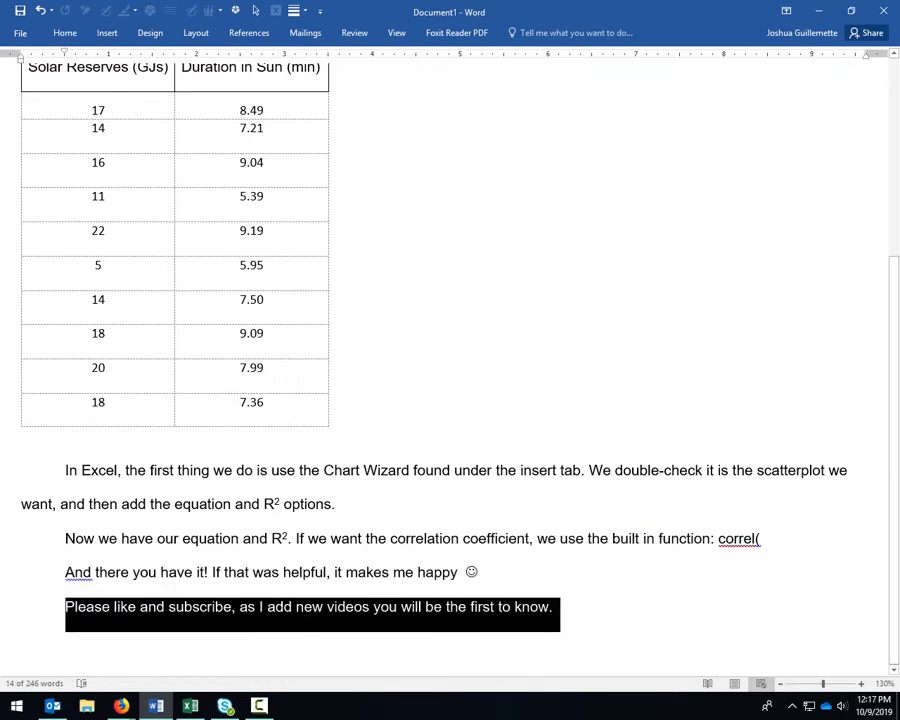